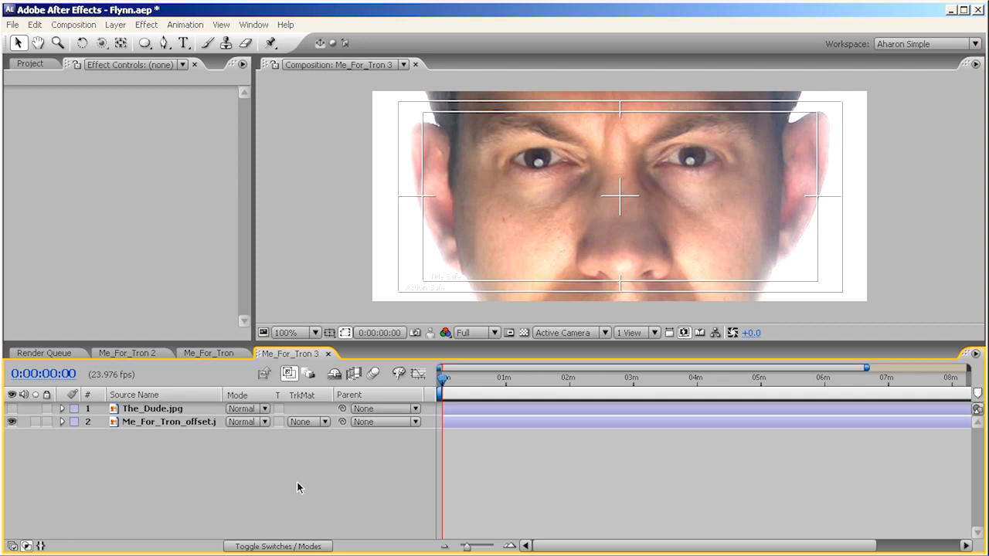
Open the Me_For_Tron 2 composition and enable Use Lines Up, Use Lines Down and Use Static in the Holomatrix effect
click(11, 408)
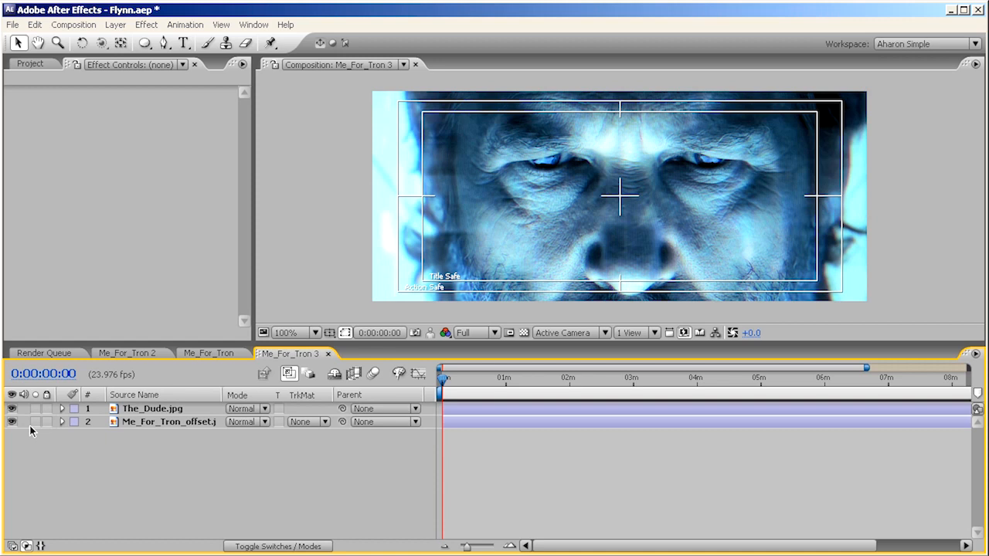
click(128, 354)
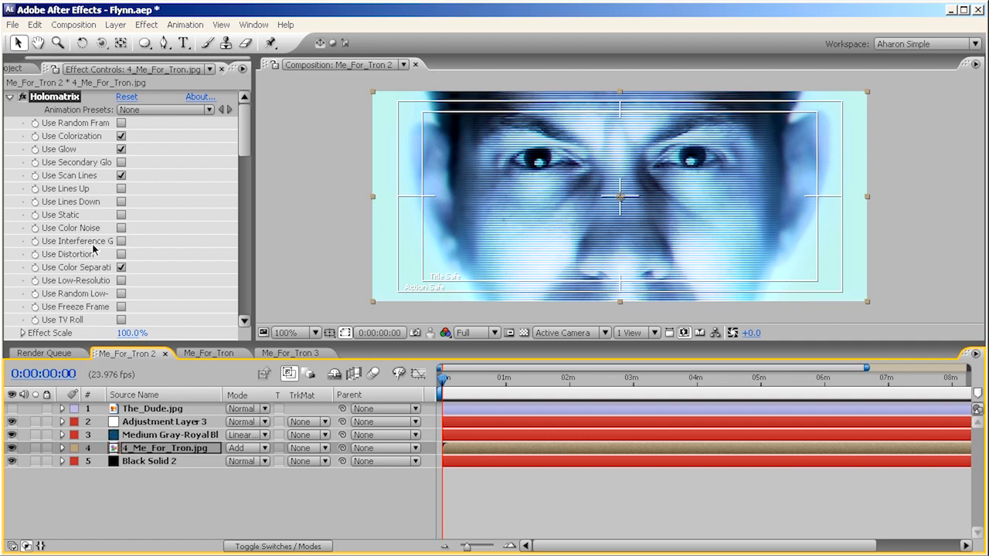
click(120, 189)
click(120, 201)
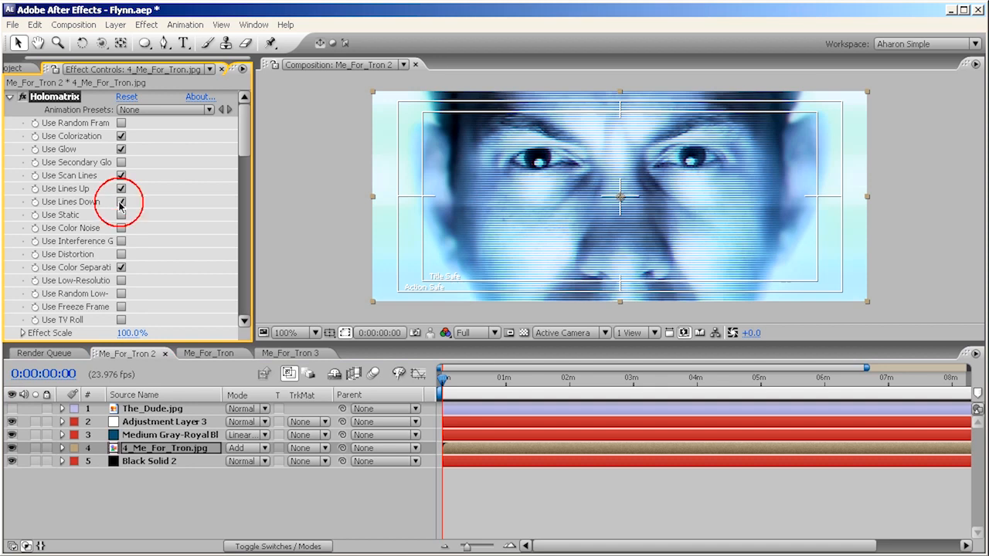
click(122, 214)
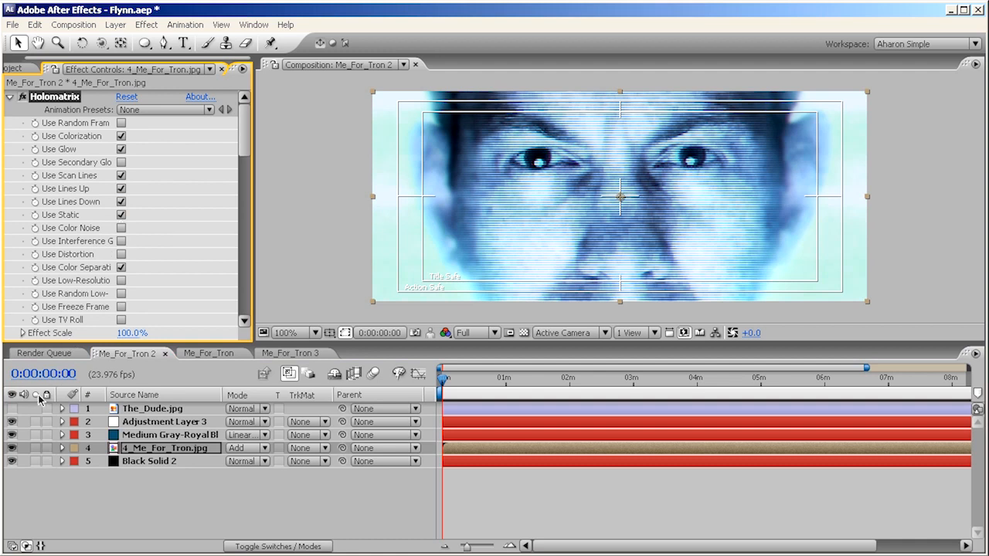
Compare the The_Dude.jpg reference with the face in Me_For_Tron 2, Me_For_Tron and Me_For_Tron 3, and leave it hidden in Me_For_Tron 3
click(12, 408)
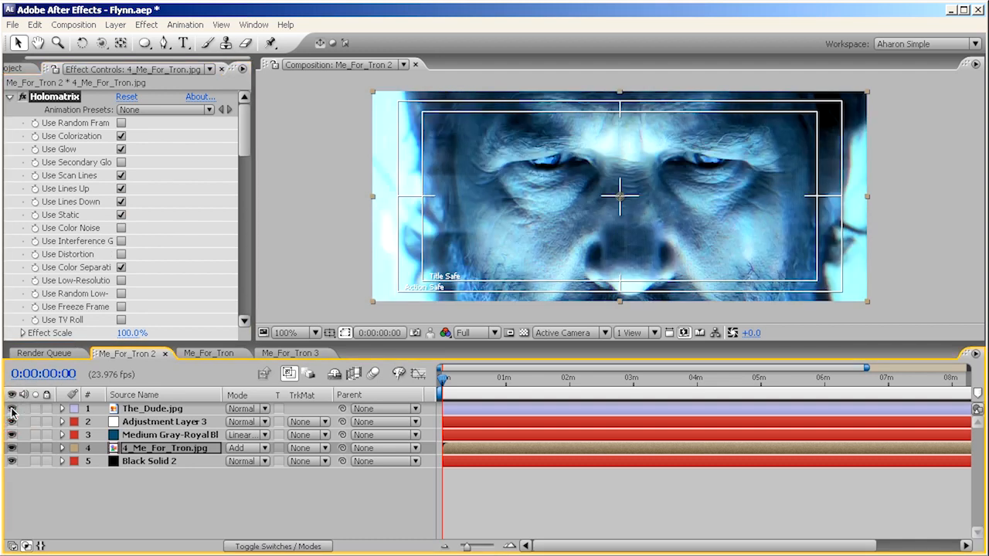
click(11, 408)
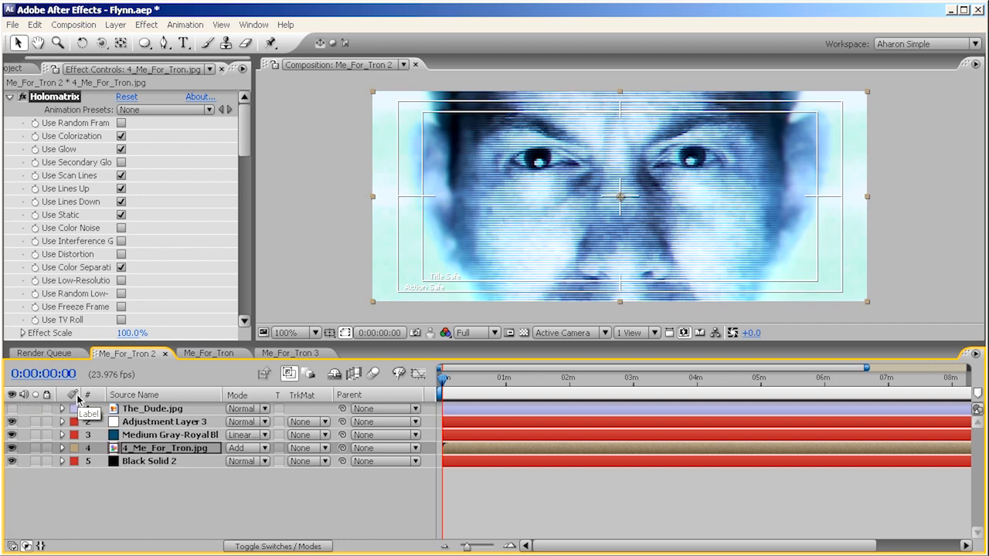
click(199, 355)
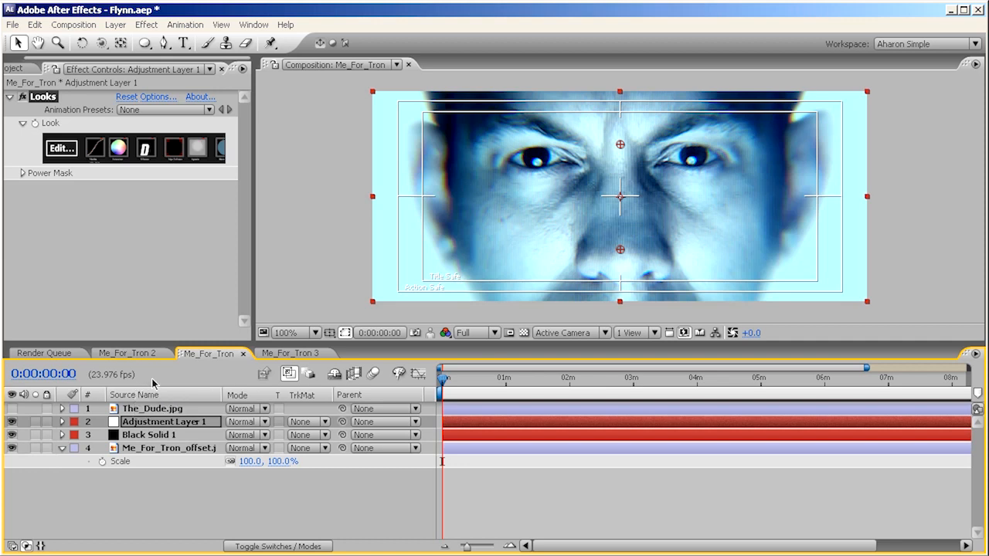
click(12, 408)
click(11, 409)
click(12, 409)
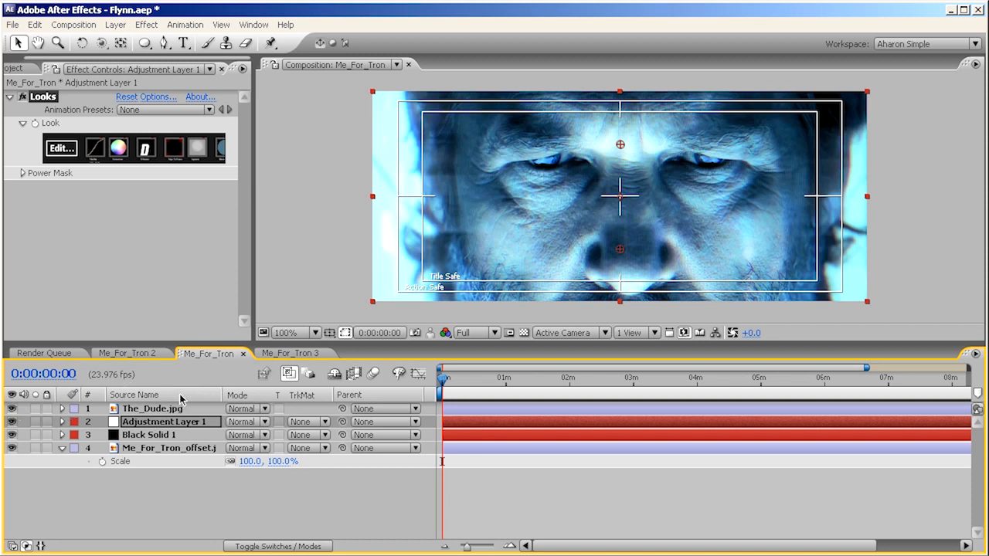
click(288, 353)
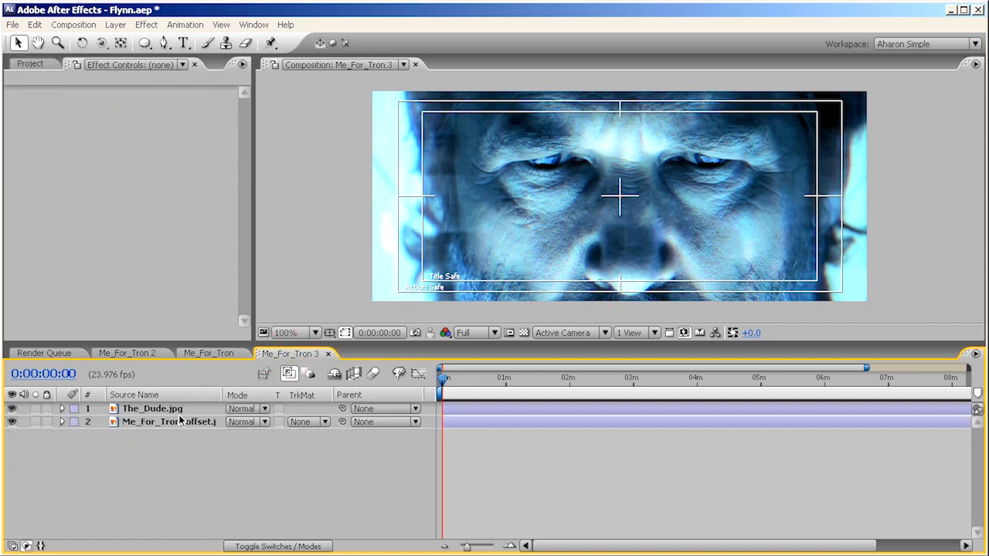
click(12, 408)
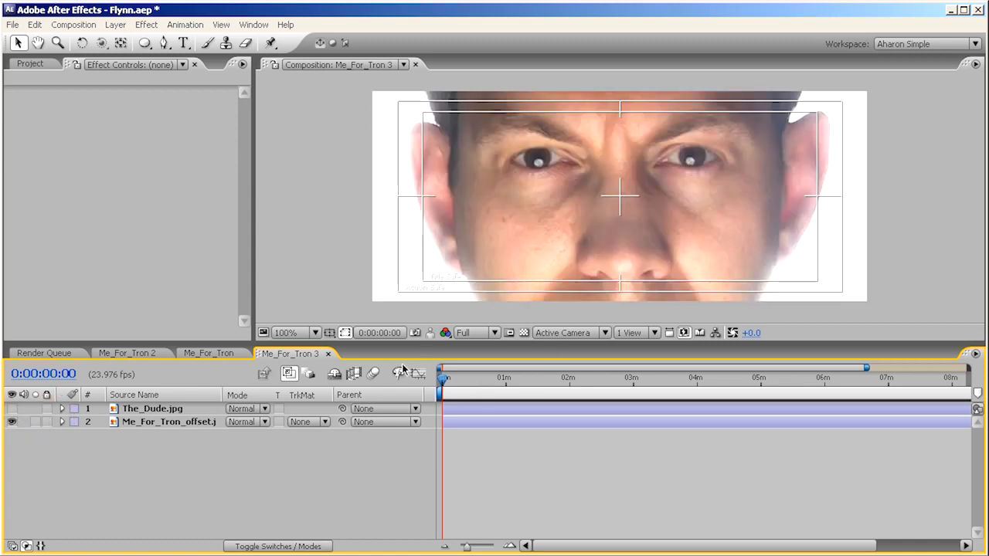
Examine the Me-for-tron-original.jpg footage in a maximized viewer, close it and return to the Me_For_Tron 3 composition
click(202, 421)
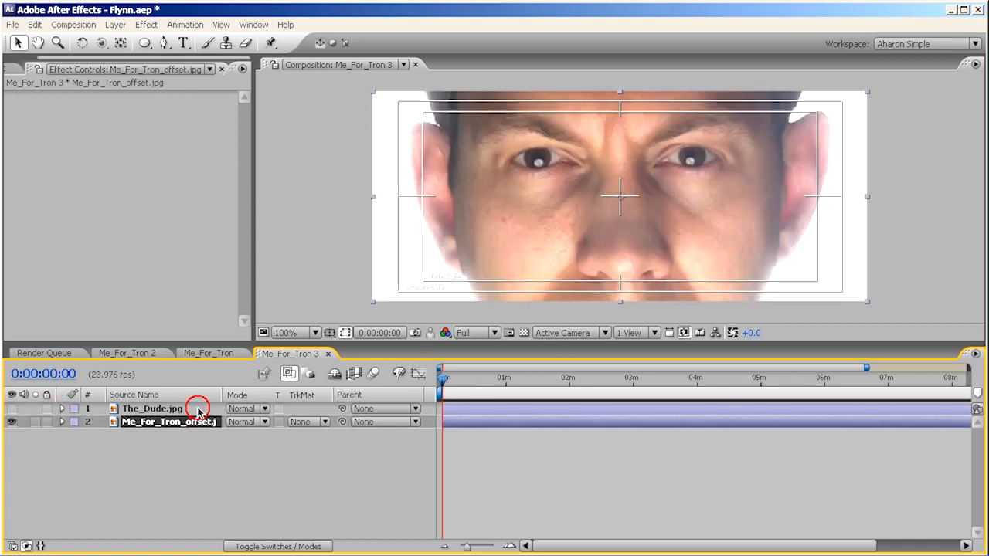
click(9, 68)
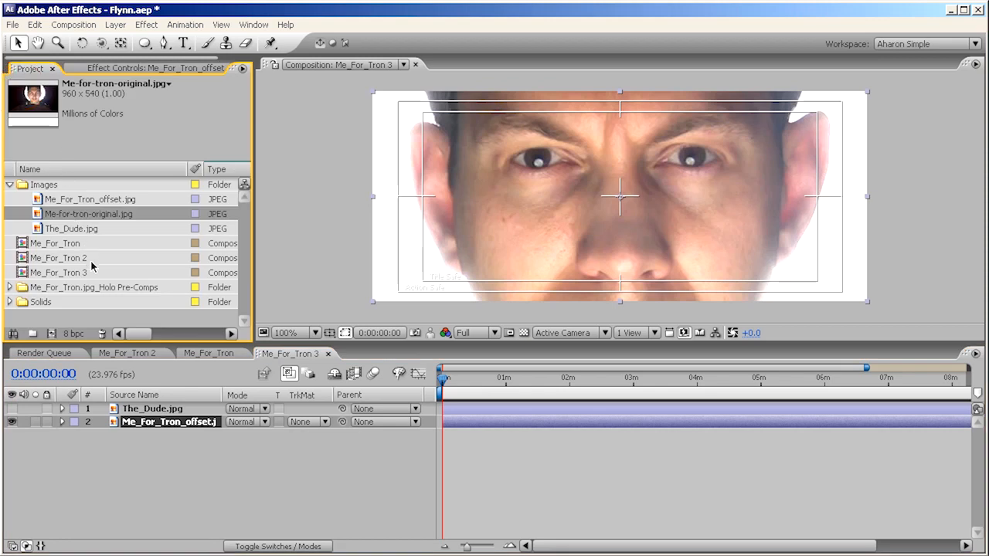
double_click(78, 219)
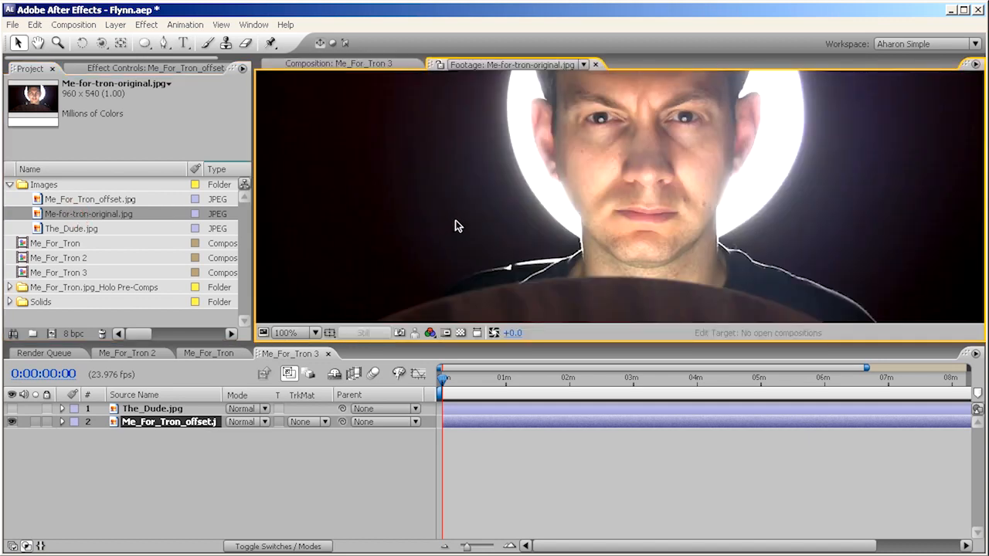
key(grave)
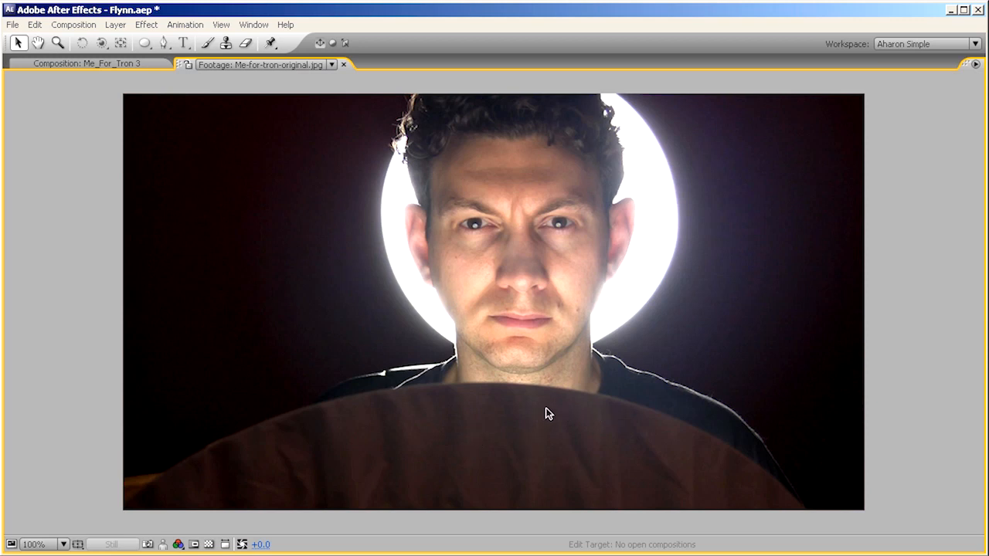
click(343, 65)
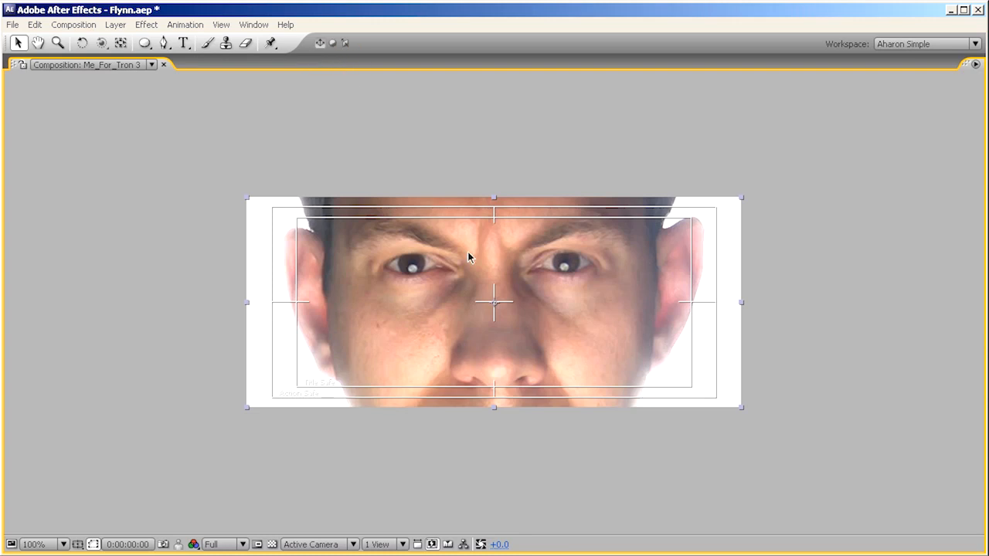
key(grave)
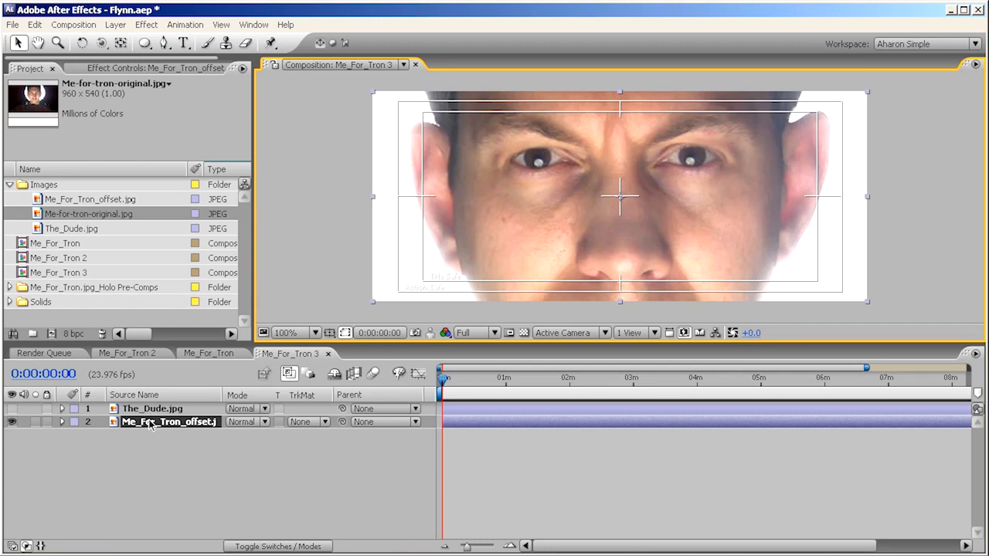
Add an adjustment layer to the Me_For_Tron 3 composition and apply the Magic Bullet Looks effect to it
click(115, 24)
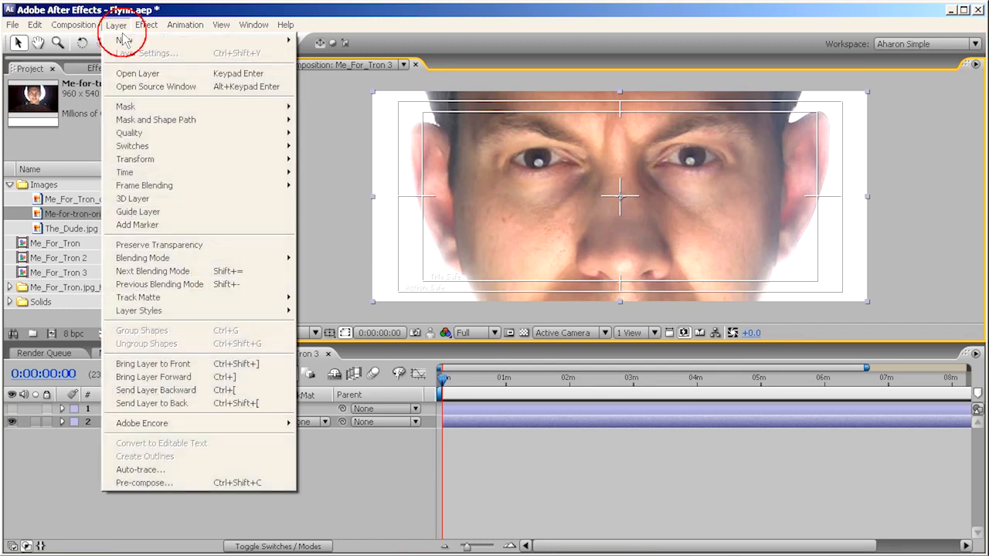
mouse_move(124, 42)
click(340, 120)
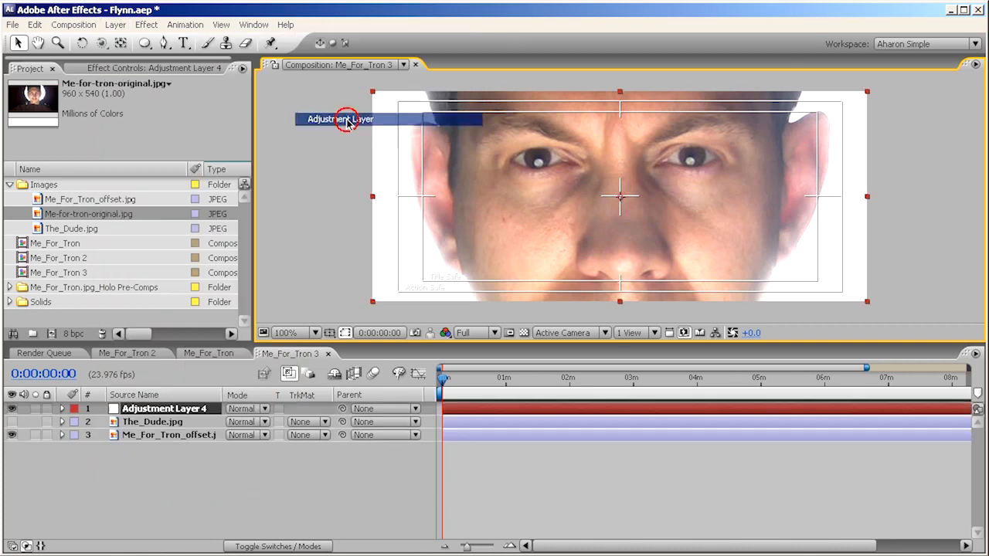
click(146, 25)
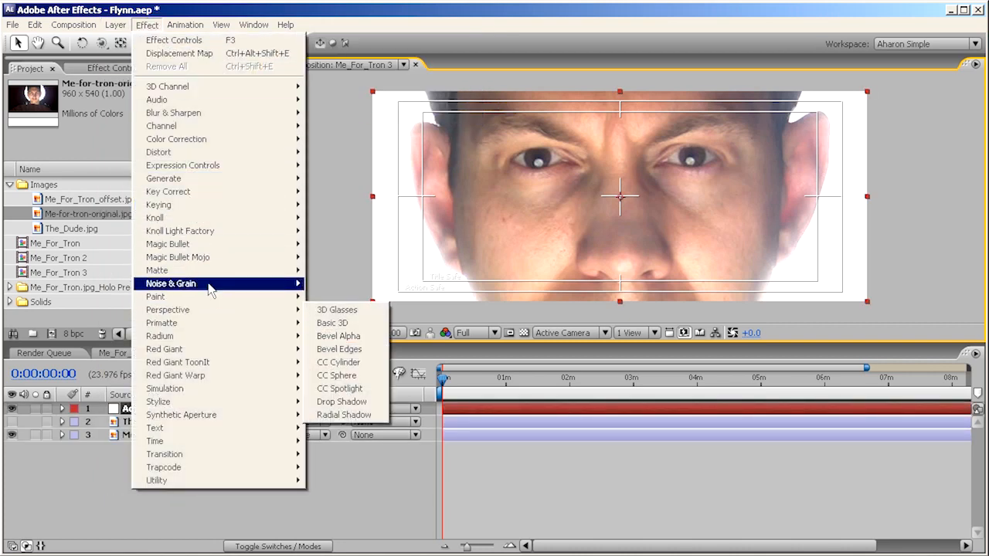
mouse_move(216, 257)
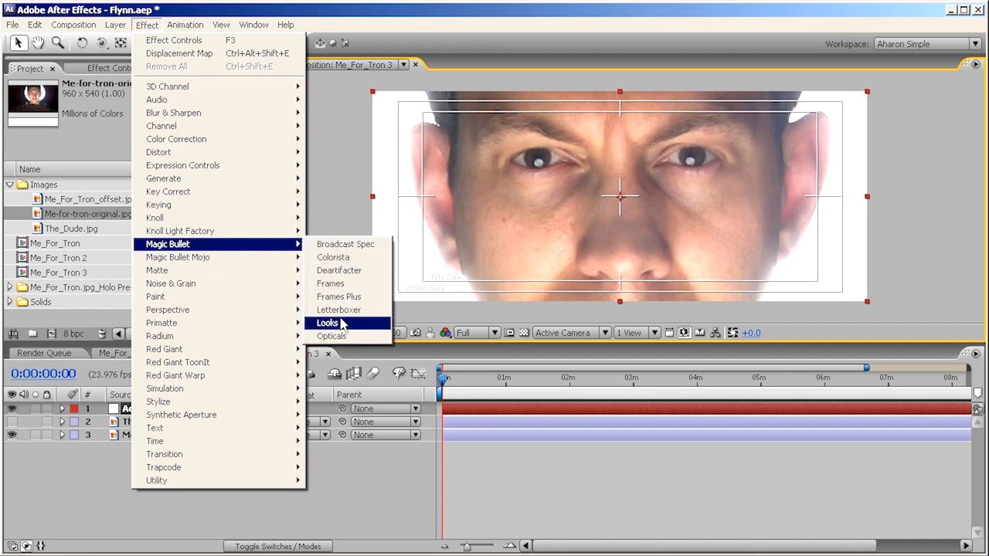
click(344, 321)
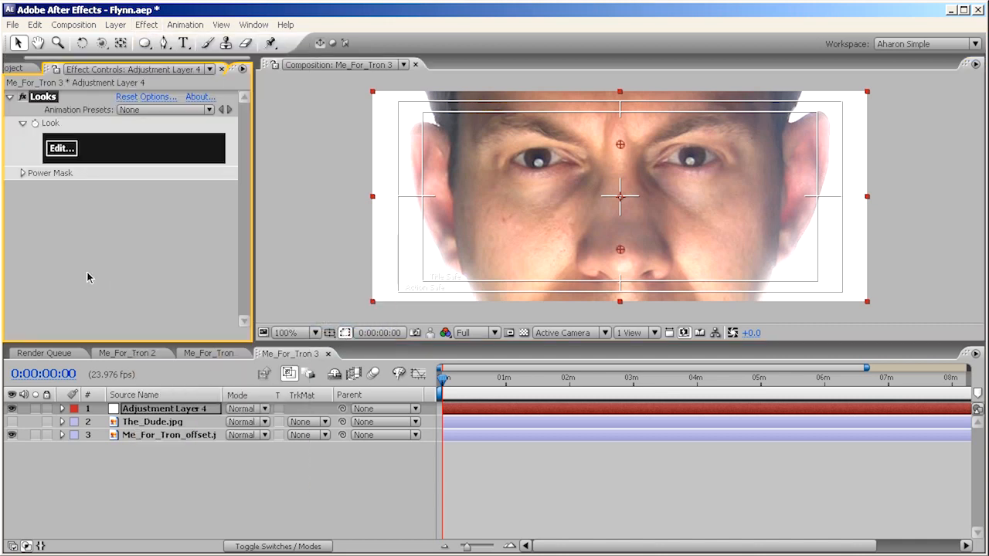
Open the look for editing in LooksBuilder and apply the Berlin preset from the Music Videos group
click(61, 149)
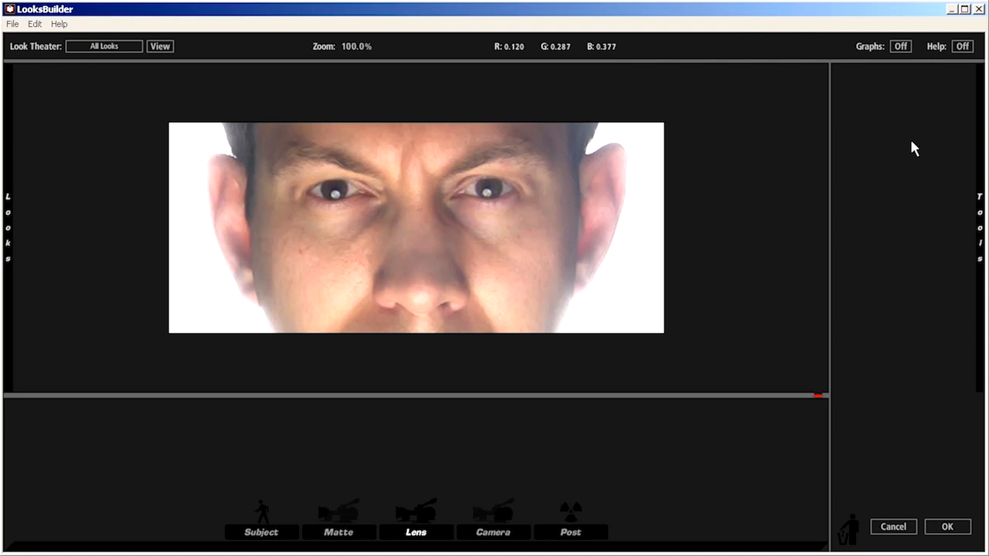
mouse_move(10, 236)
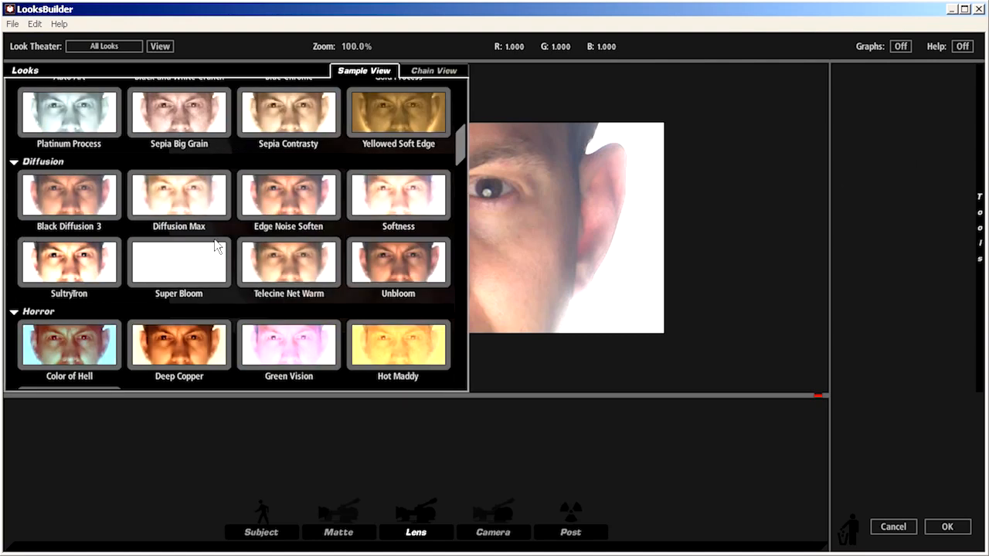
drag(457, 157, 449, 200)
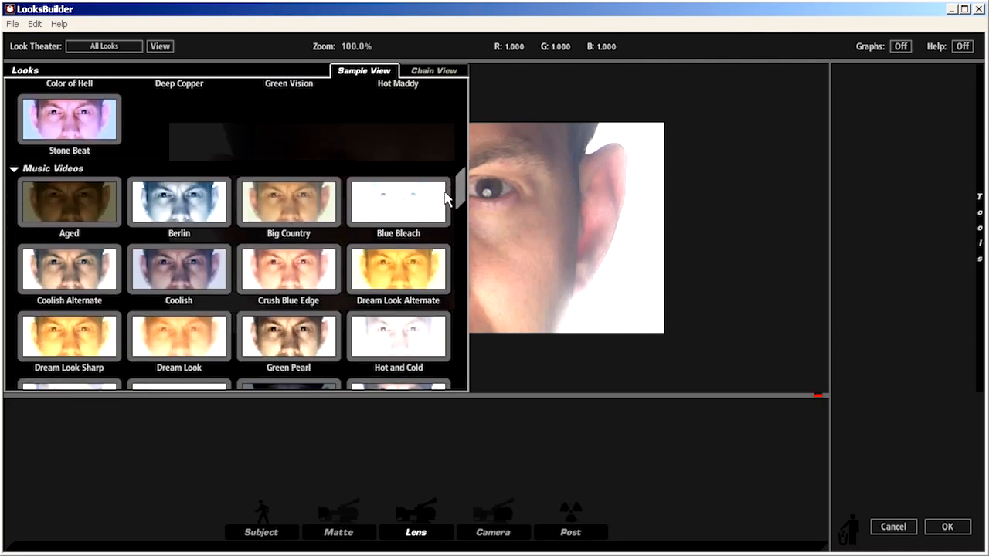
click(176, 217)
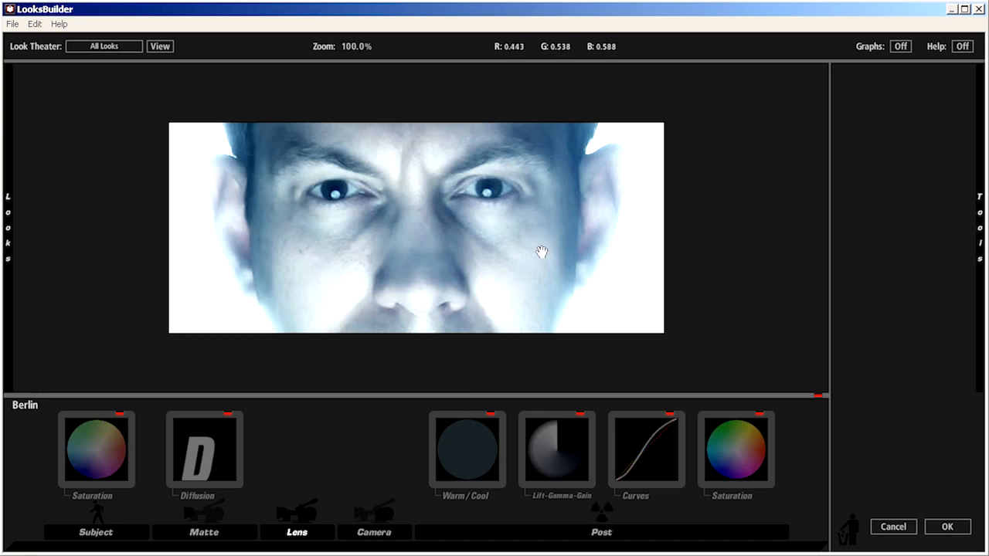
Add the Filmlike custom curves tool to the Subject stage, ahead of its Saturation tool
mouse_move(979, 228)
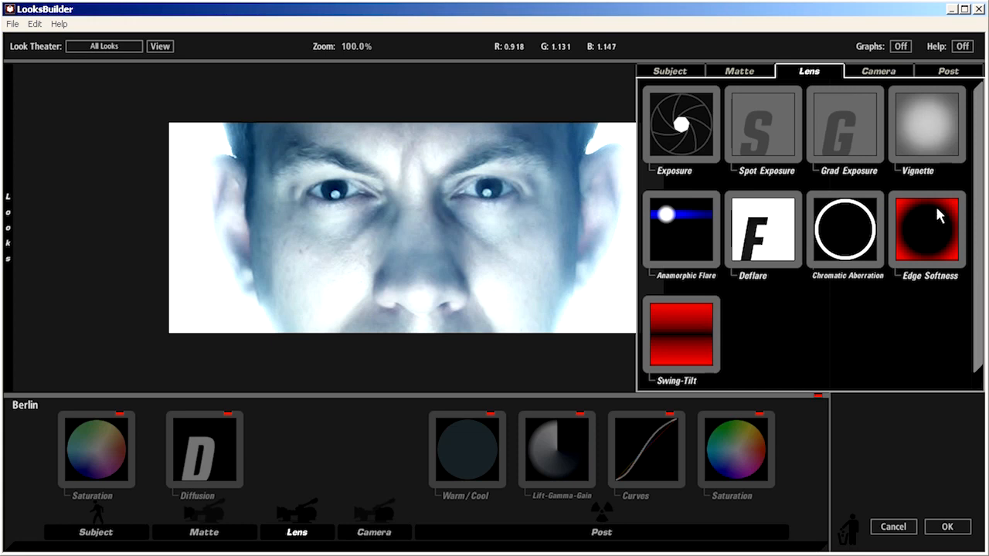
click(942, 72)
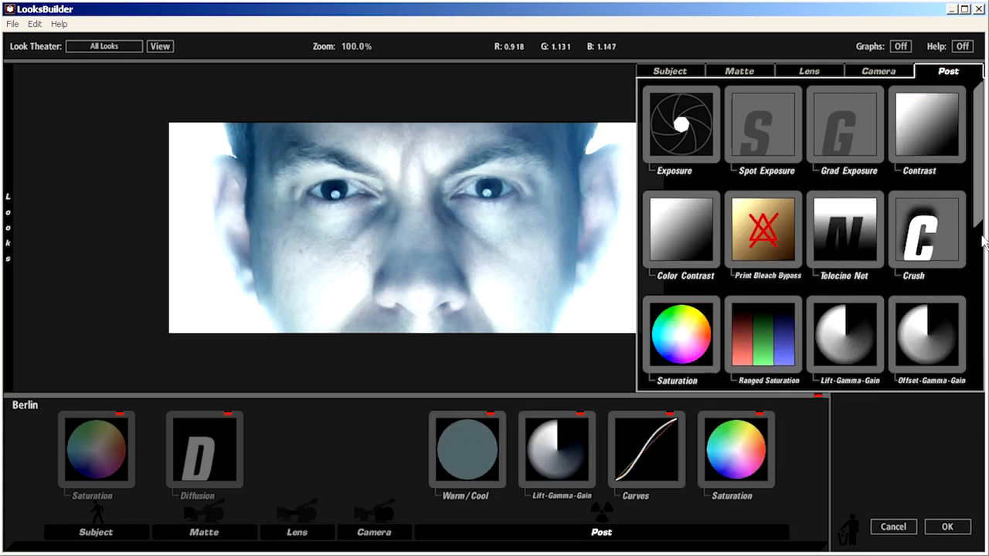
drag(980, 214, 980, 386)
drag(761, 345, 84, 437)
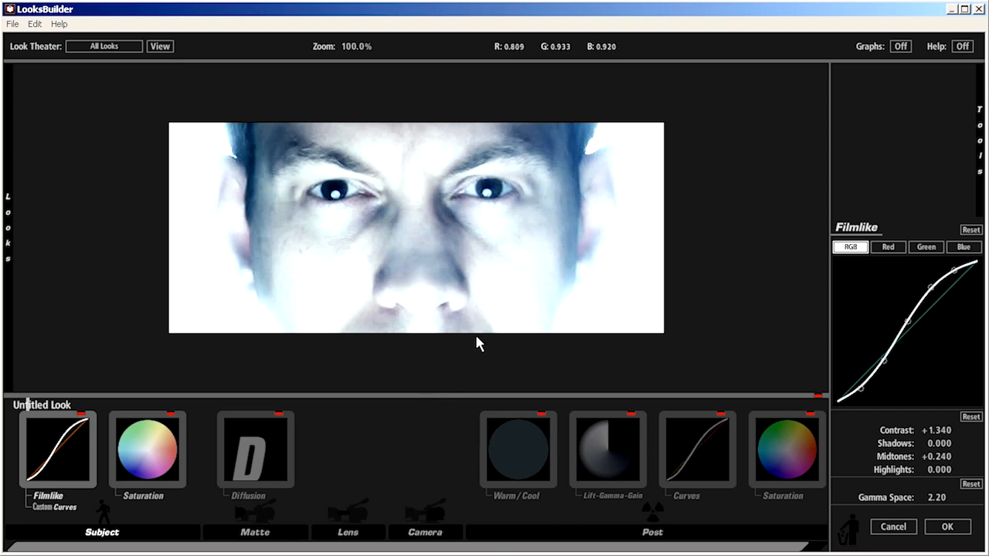
Cool the image with the Warm/Cool tool, setting Warm/Cool to about +0.51 and Tint to about +0.26
click(522, 453)
drag(905, 441, 909, 438)
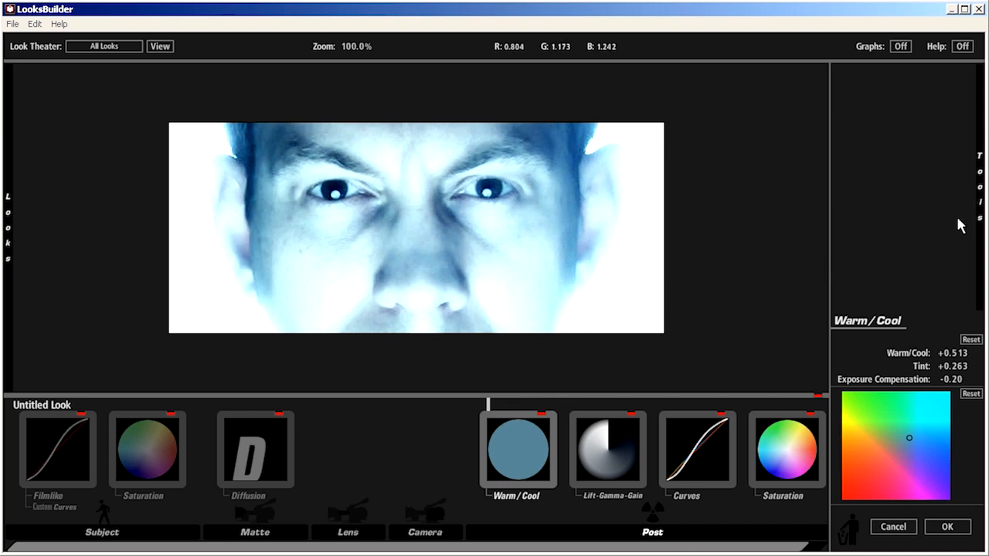
Add a Chromatic Aberration tool to the Lens stage of the look
mouse_move(962, 223)
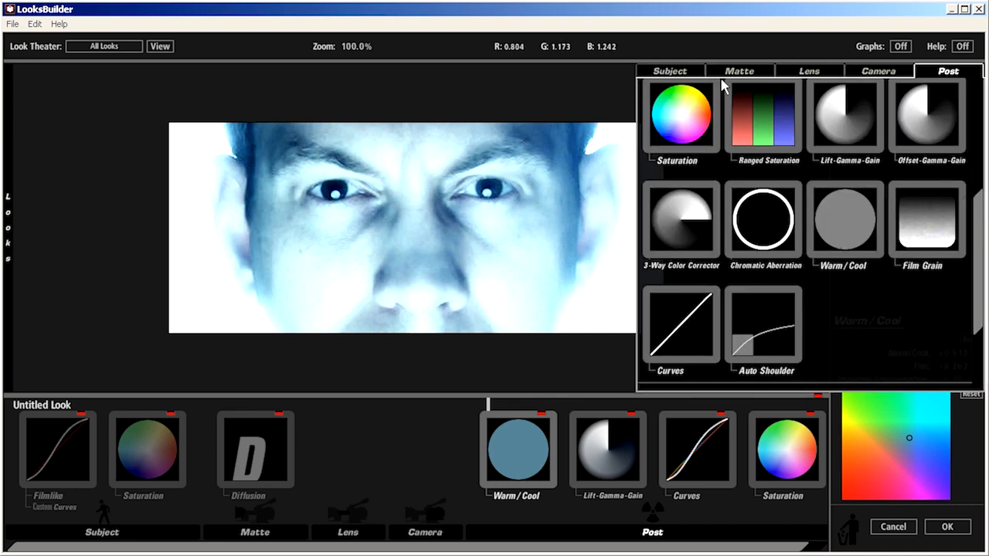
click(794, 74)
drag(840, 202, 499, 241)
drag(485, 243, 468, 236)
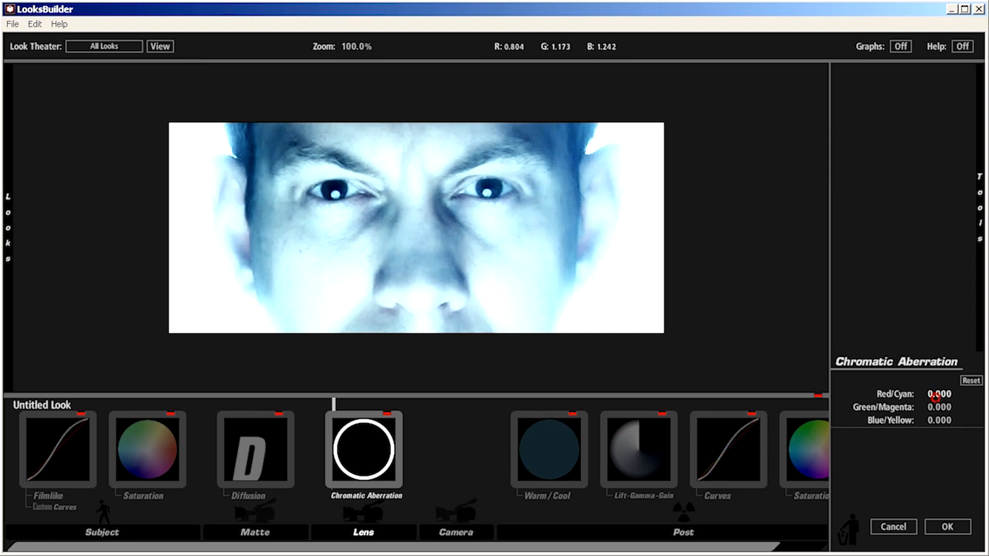
Set the chromatic aberration's Red/Cyan to 3 and its Blue/Yellow to -3
click(936, 394)
text(3)
key(Return)
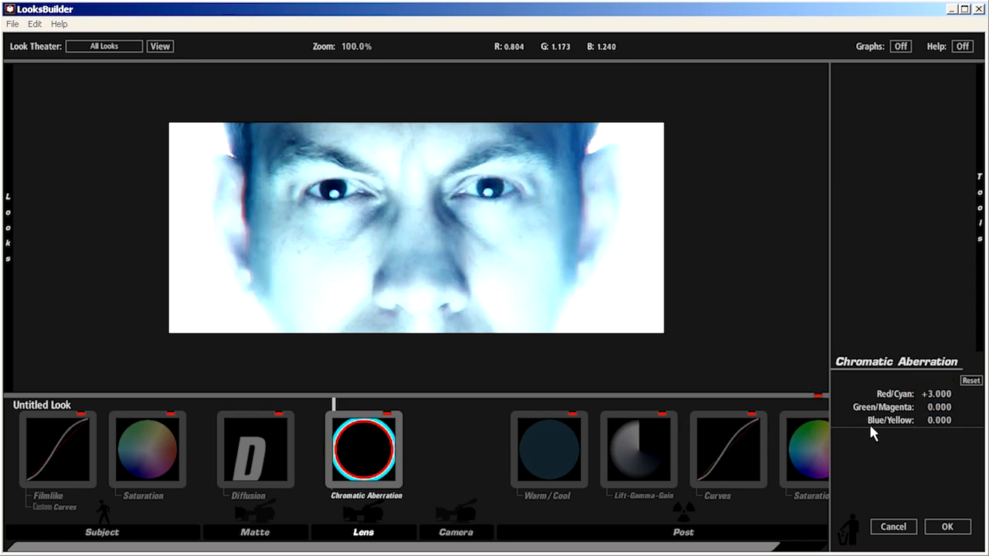
click(938, 419)
text(-3)
key(Return)
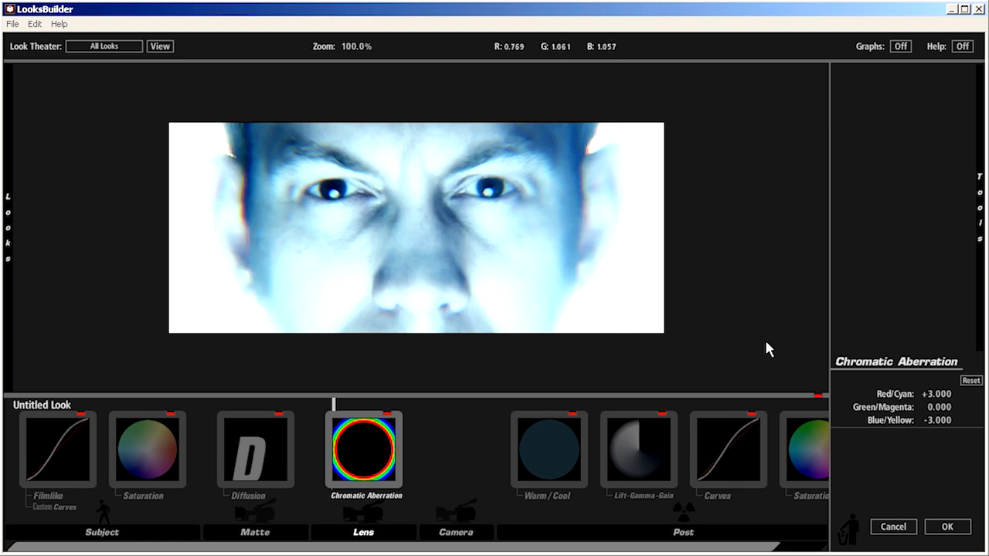
Add an Edge Softness tool to the Lens stage and shape its falloff around the face with radius about 0.84 and spread about 0.28
mouse_move(981, 255)
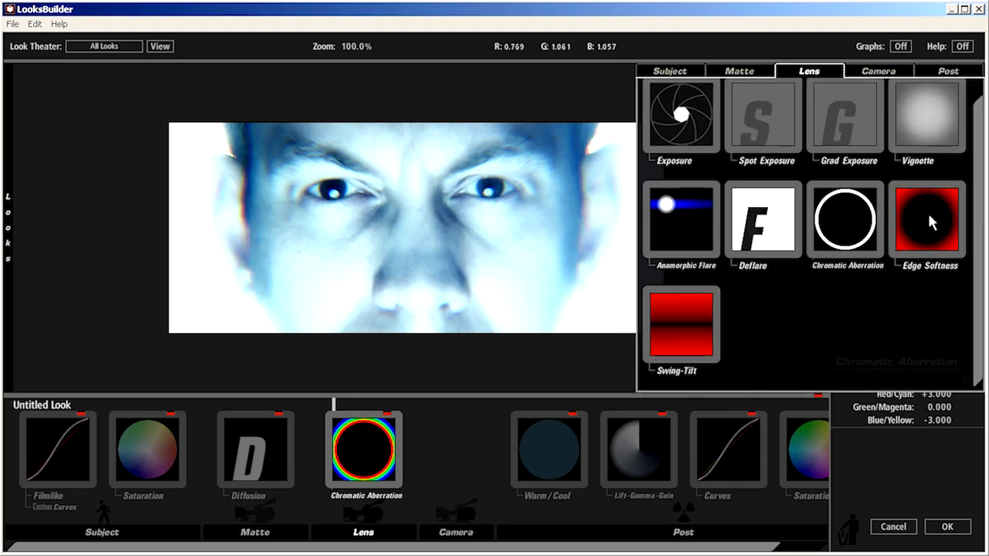
drag(938, 225, 414, 234)
drag(534, 301, 543, 307)
drag(680, 327, 627, 319)
drag(496, 322, 525, 349)
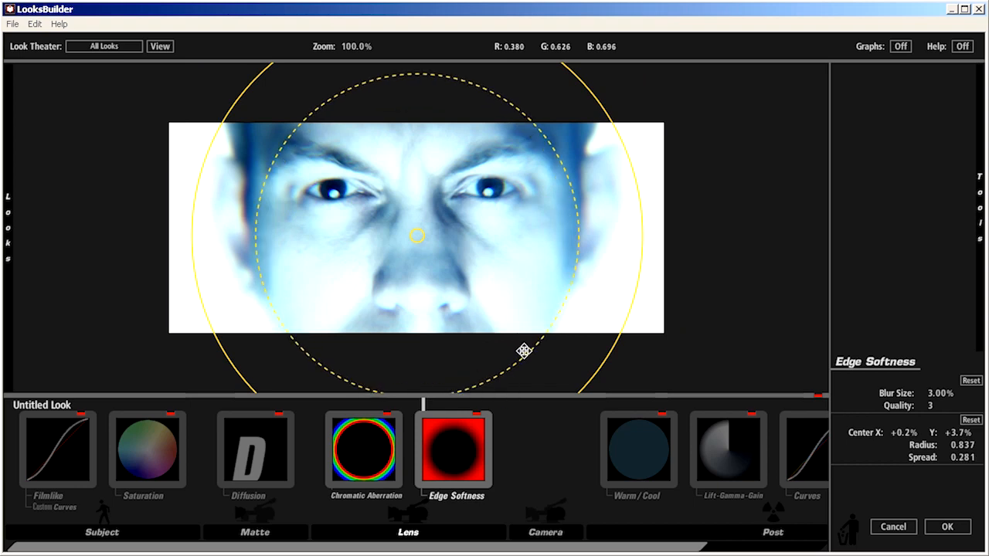
Set the Edge Softness blur size to 2% and reshape its falloff to radius about 1.09 and spread about 0.47
mouse_move(423, 240)
mouse_down()
mouse_move(405, 249)
mouse_move(412, 245)
mouse_up()
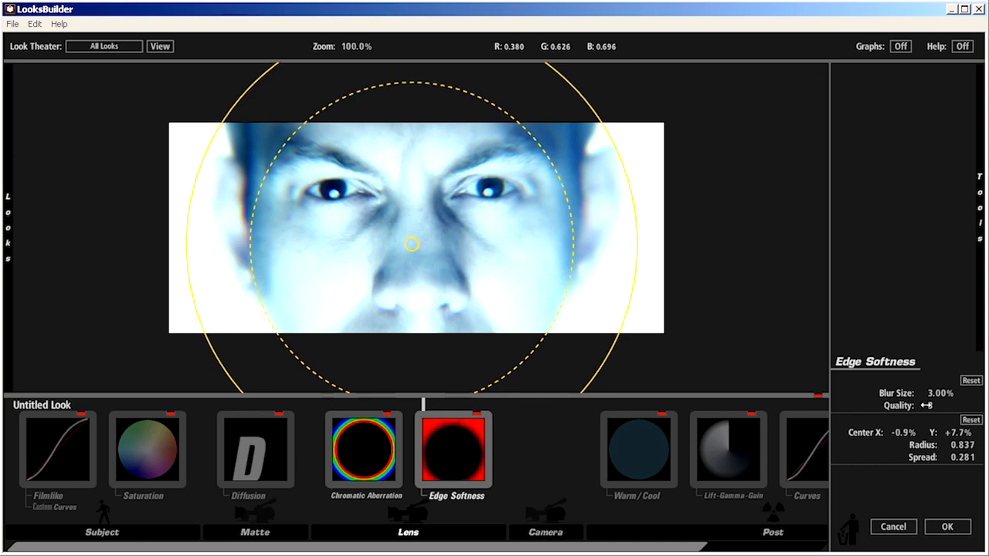
click(932, 394)
text(2)
key(Return)
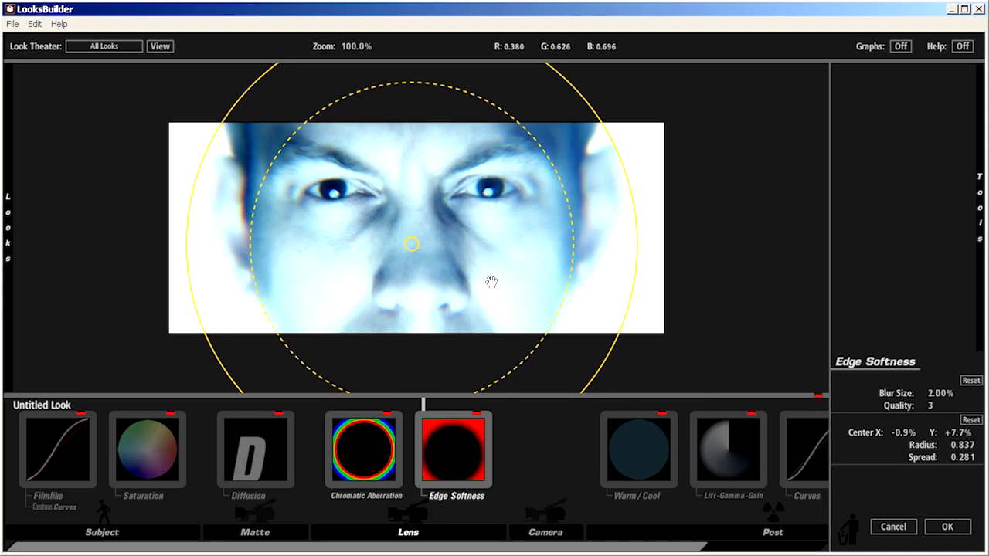
drag(642, 261, 703, 249)
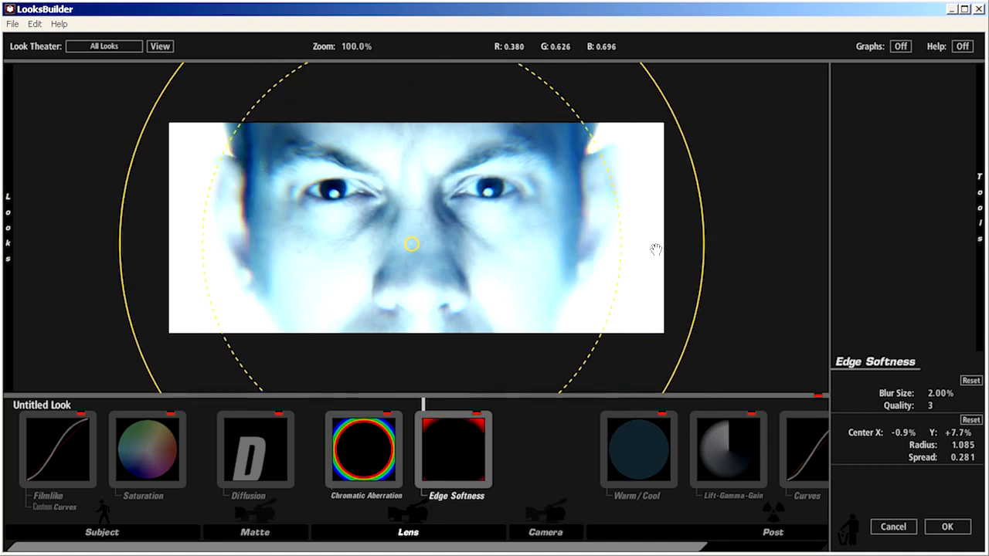
drag(622, 249, 515, 242)
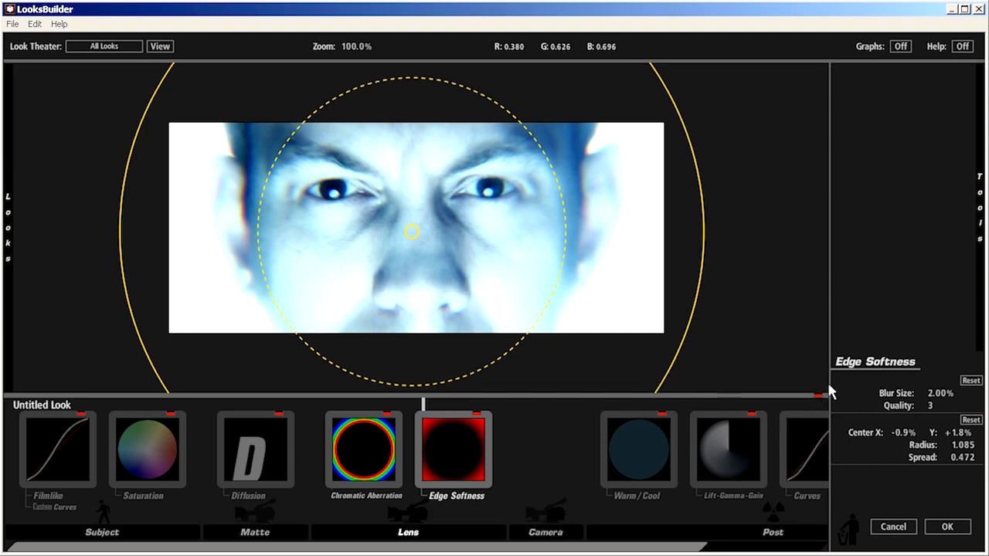
Add a Vignette tool to the Lens stage and shape it around the face with radius about 0.80 and spread about 0.57
mouse_move(982, 254)
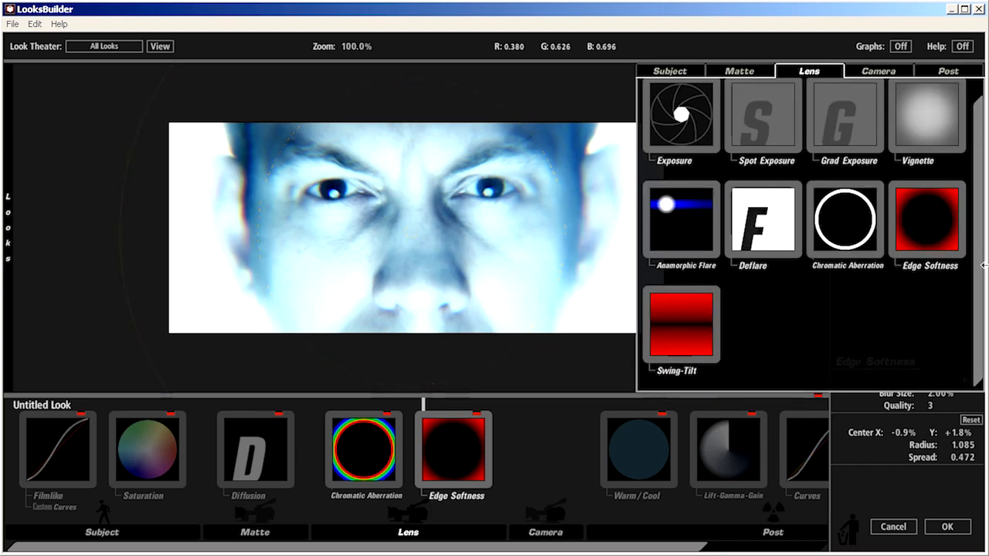
drag(931, 154, 453, 265)
drag(695, 247, 633, 256)
drag(448, 255, 481, 287)
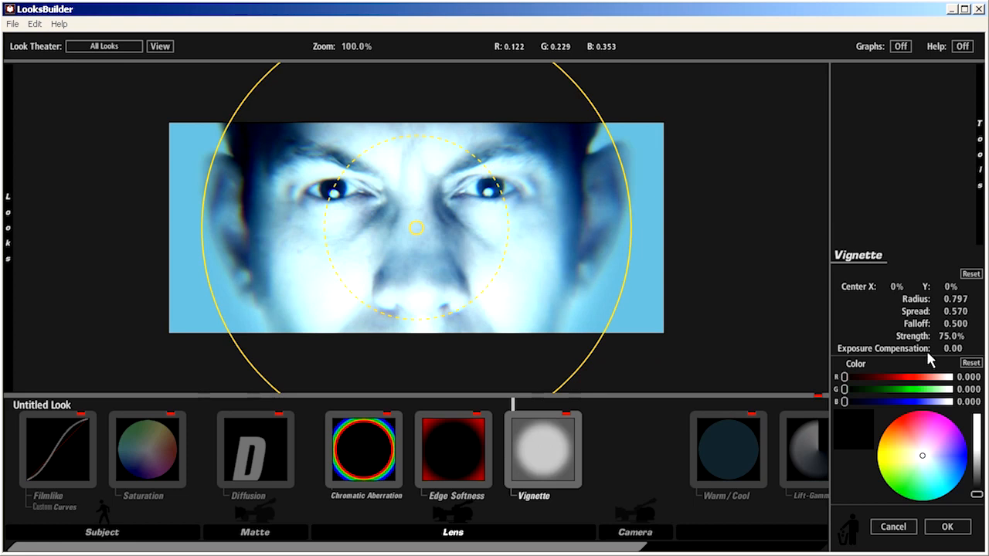
Set the vignette's strength to 35%, compare the image with and without it, and apply the look
click(950, 336)
text(35)
key(Return)
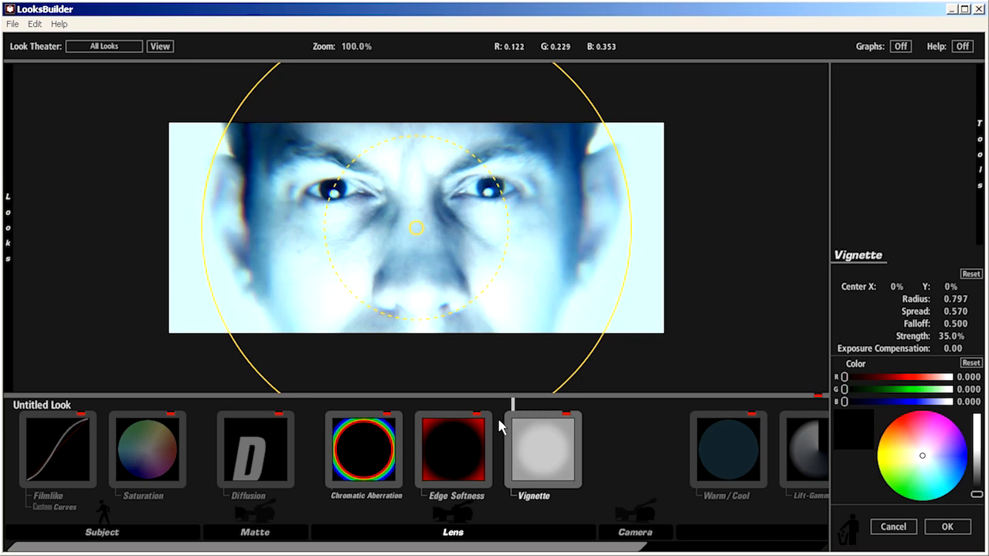
click(566, 415)
click(567, 415)
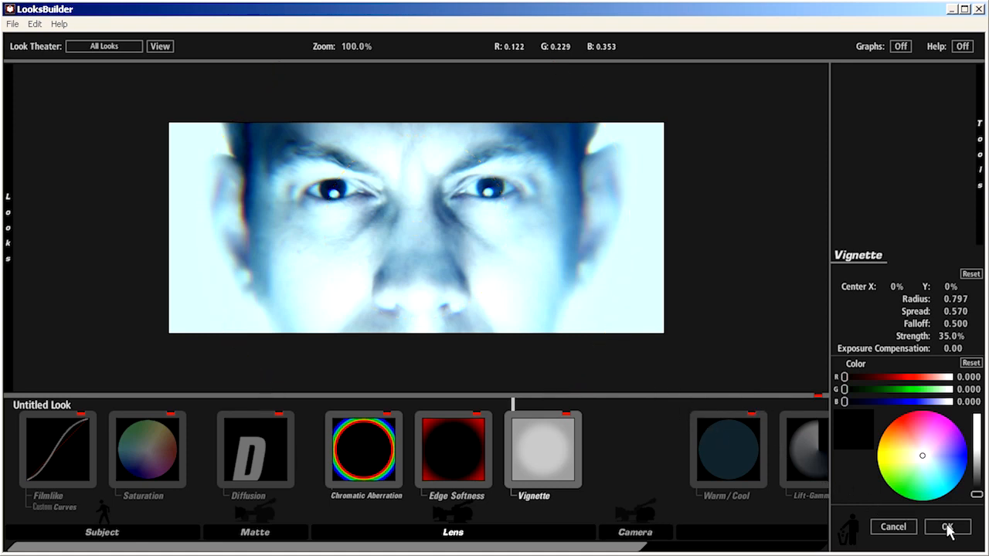
click(948, 528)
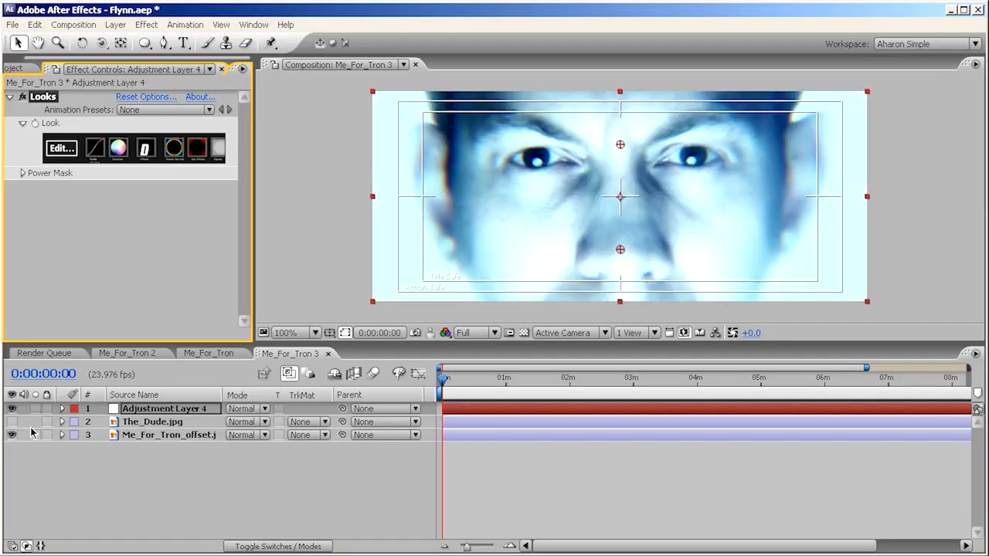
Move The_Dude.jpg above Adjustment Layer 4 and briefly show it to compare the look with the reference
drag(154, 422, 155, 409)
click(12, 408)
click(12, 409)
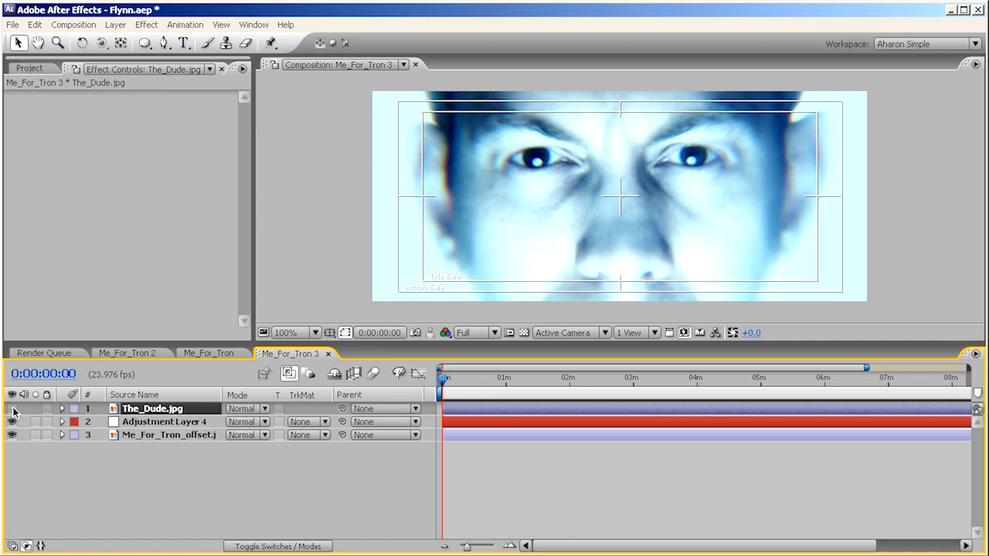
click(230, 473)
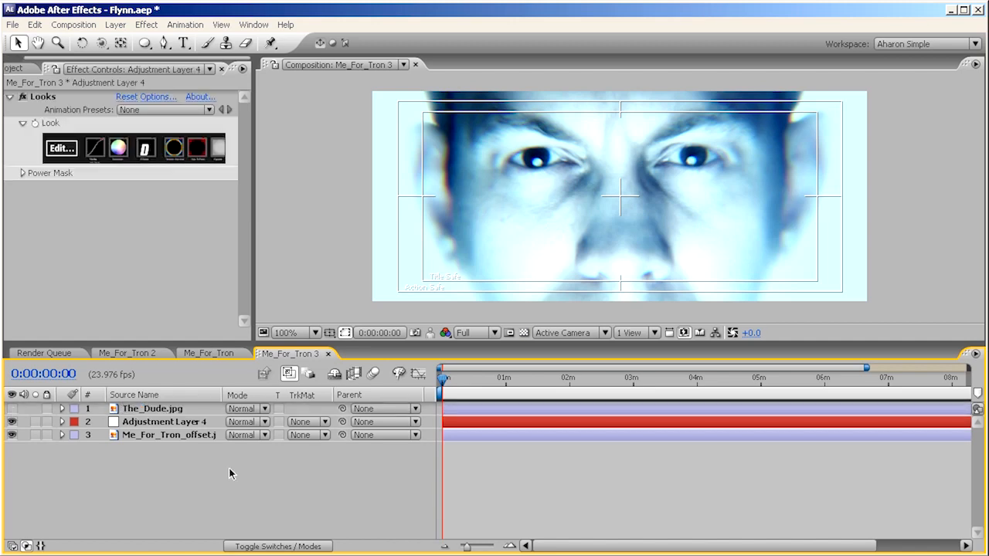
Create a black solid layer named Lines at the composition's size
click(116, 25)
mouse_move(124, 40)
click(346, 53)
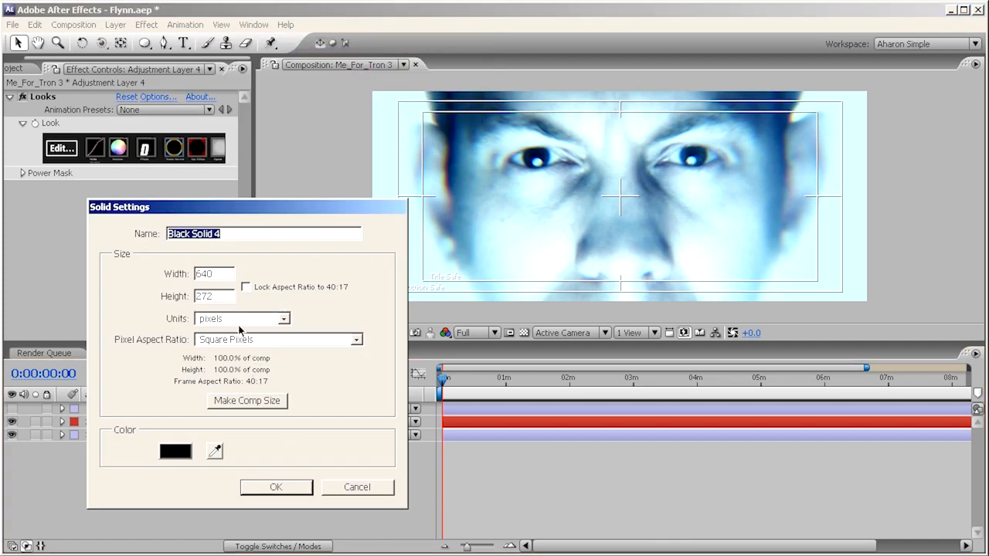
text(Lines)
click(241, 400)
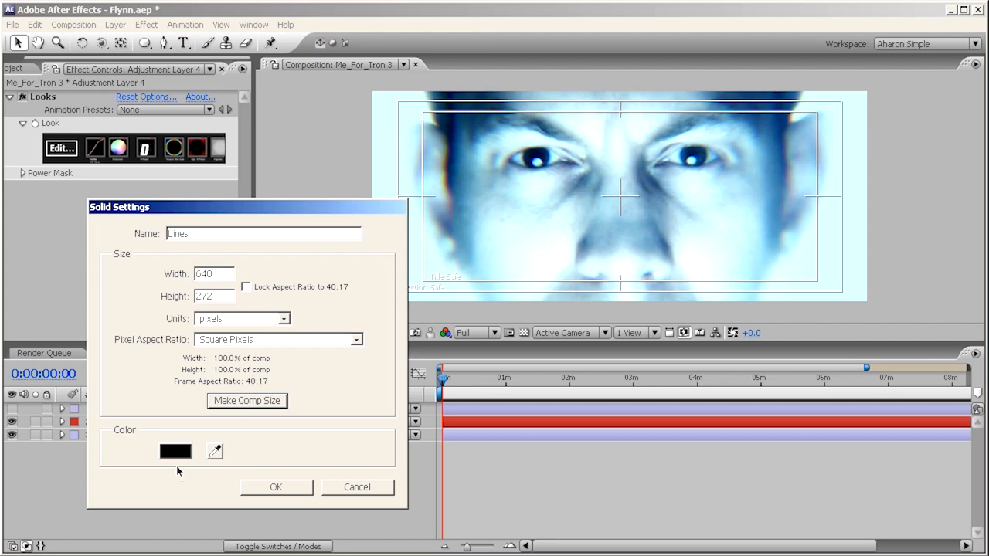
click(261, 486)
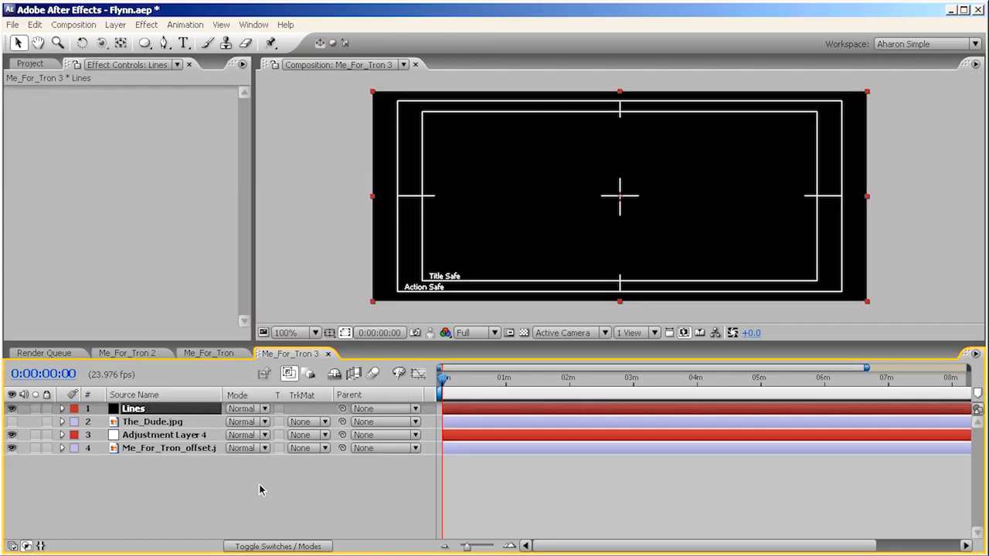
Apply the Venetian Blinds effect to the Lines layer with Transition Completion at 33% and Width at 3
click(147, 24)
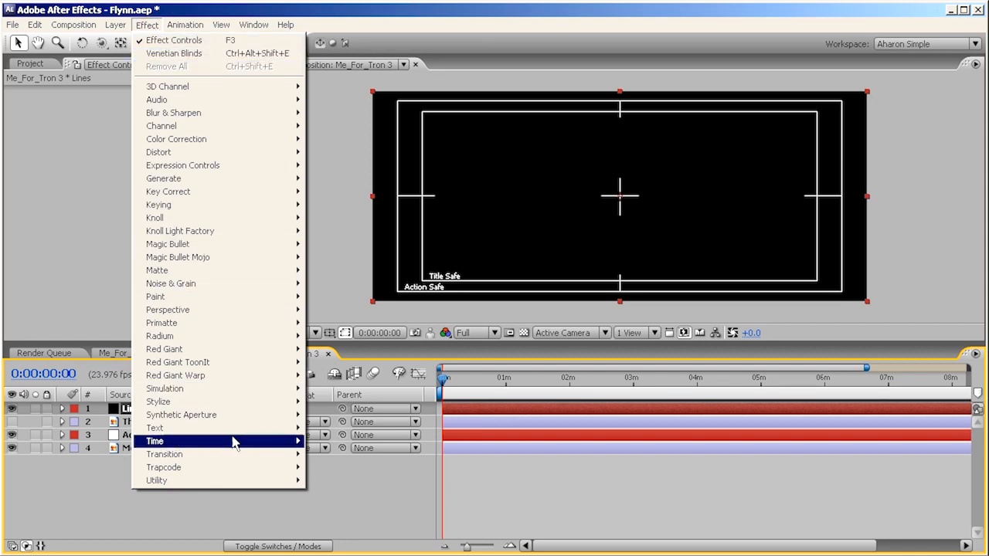
mouse_move(236, 456)
click(334, 468)
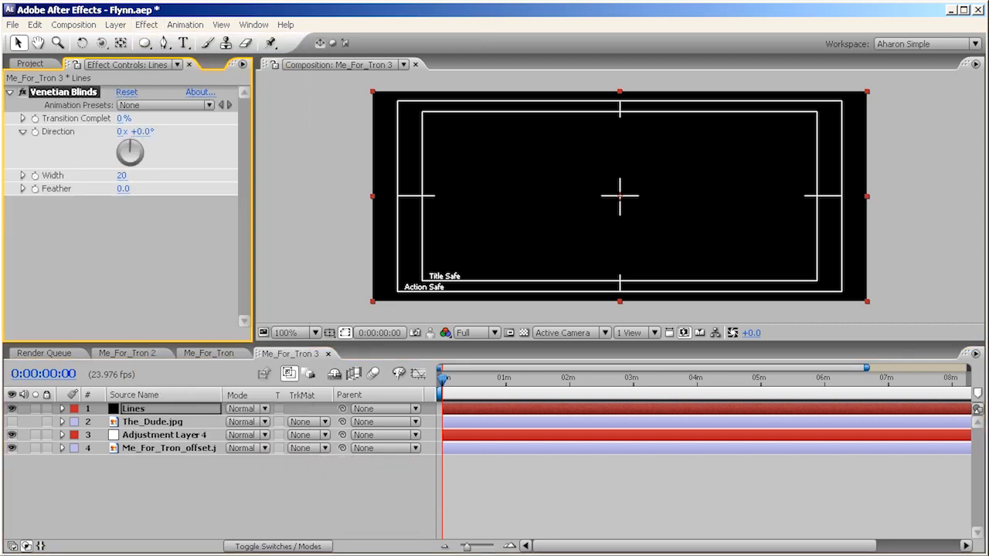
drag(123, 118, 144, 118)
click(126, 118)
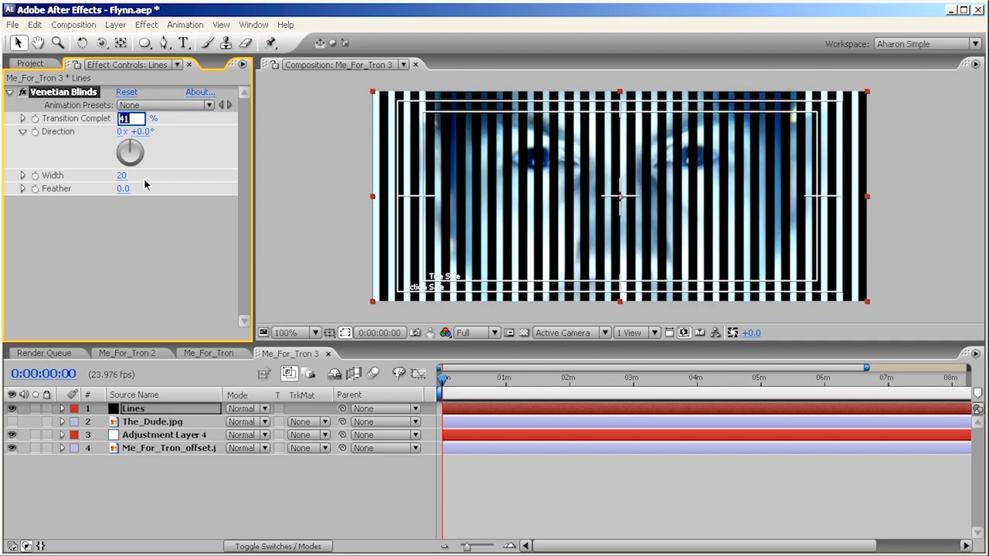
text(33)
key(Return)
click(122, 176)
text(3)
key(Return)
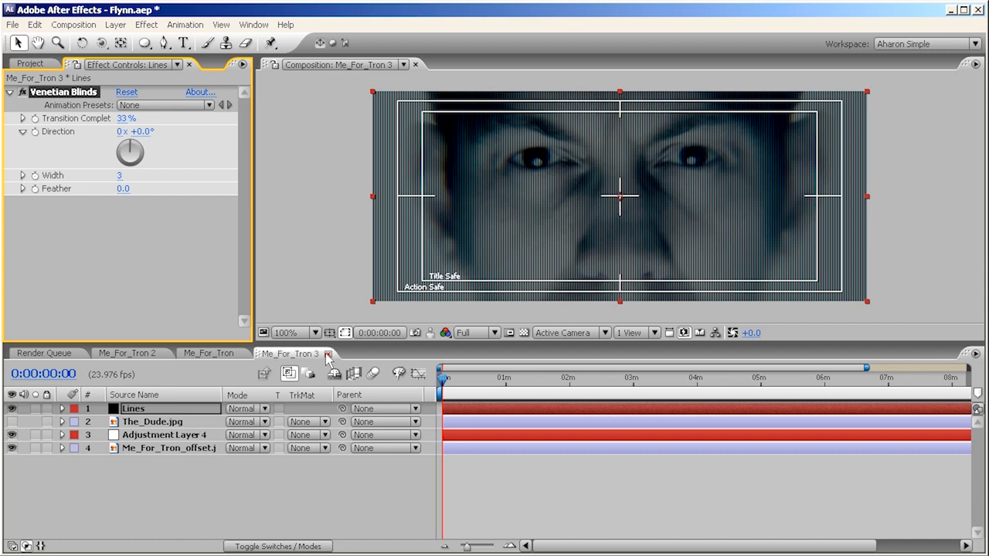
Set the Lines layer's opacity to 25%
click(172, 408)
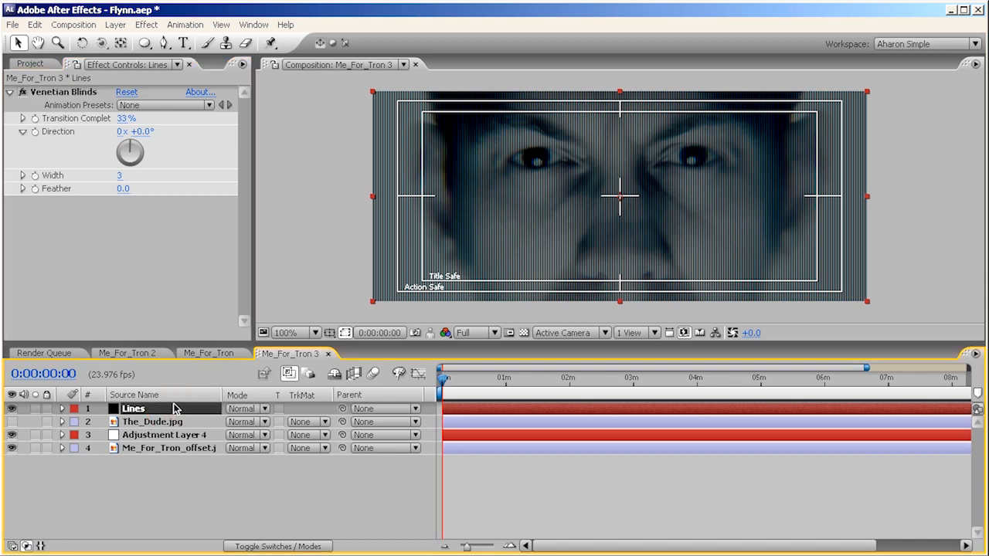
key(t)
click(235, 421)
text(25)
key(Return)
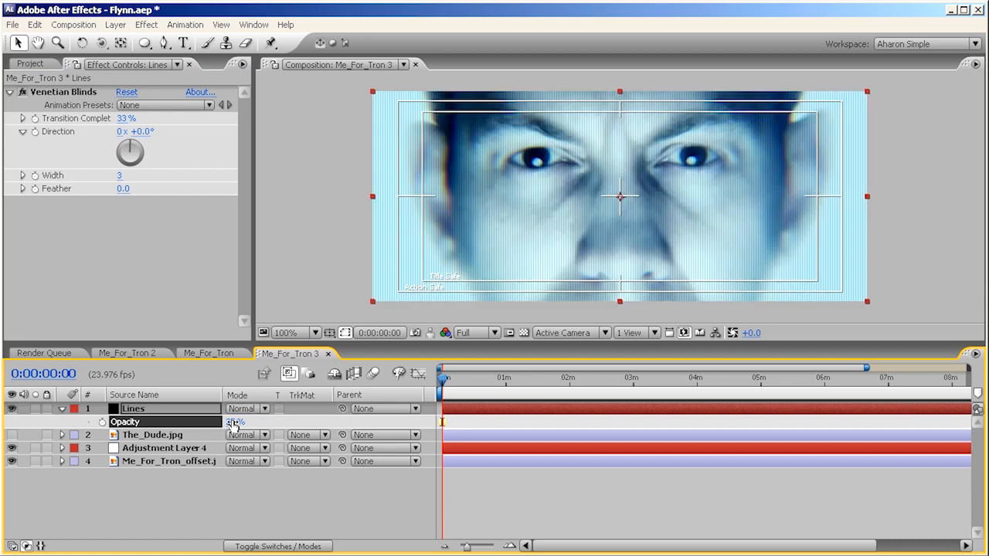
Move the Lines layer below The_Dude.jpg and briefly show the reference image for comparison
drag(187, 410, 186, 440)
click(11, 408)
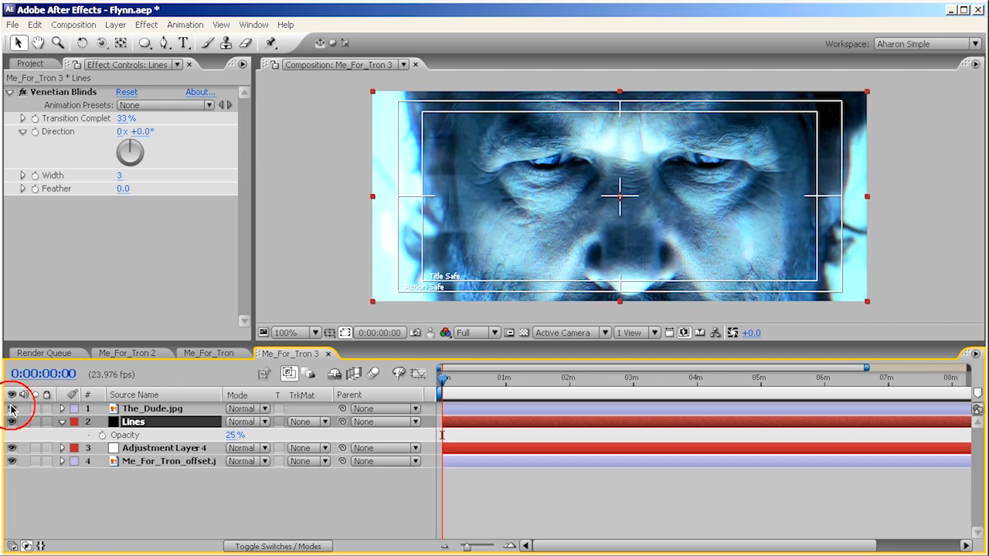
click(10, 408)
Set the Lines layer's opacity to 15%
click(233, 435)
text(15)
key(Return)
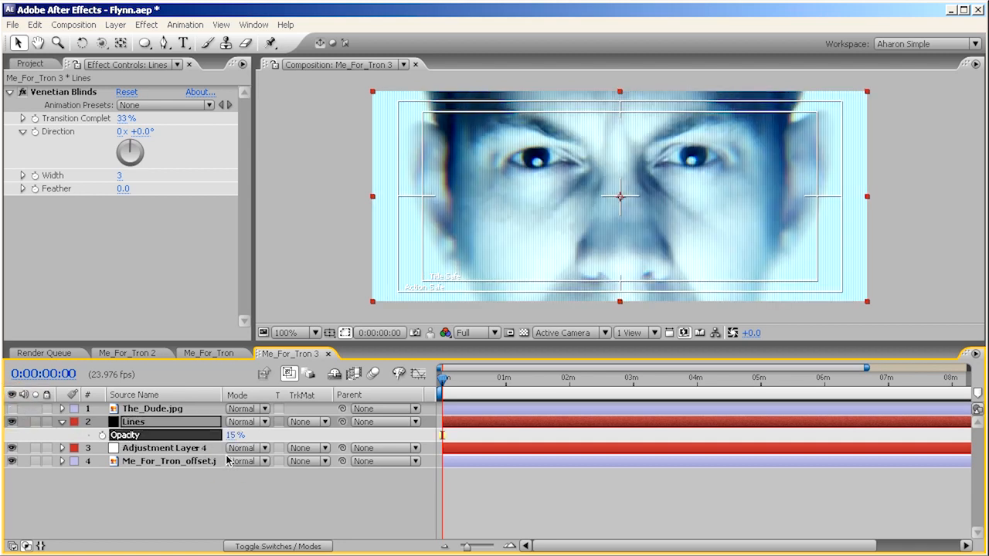
Compare the lined face with The_Dude.jpg and examine the reference's lines at 200% magnification
click(11, 408)
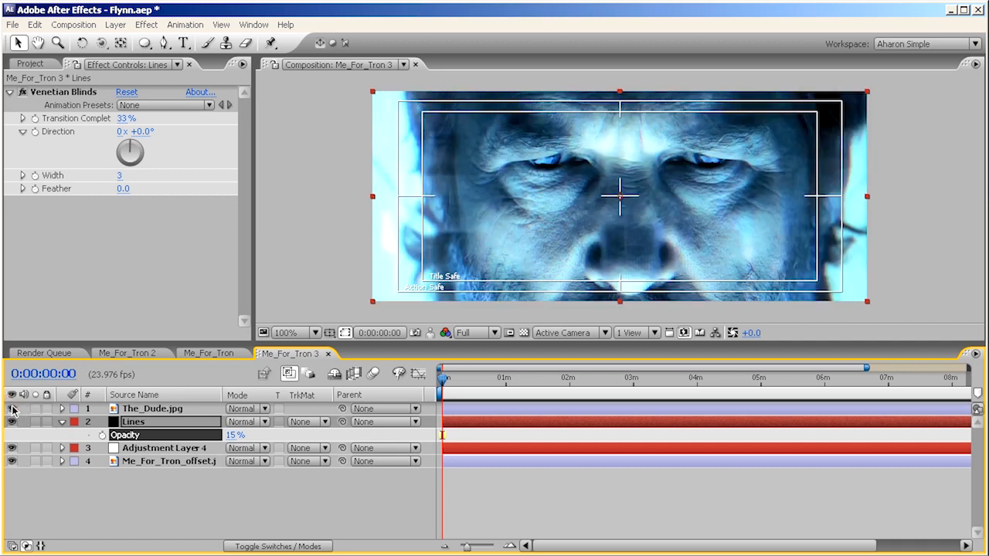
click(12, 409)
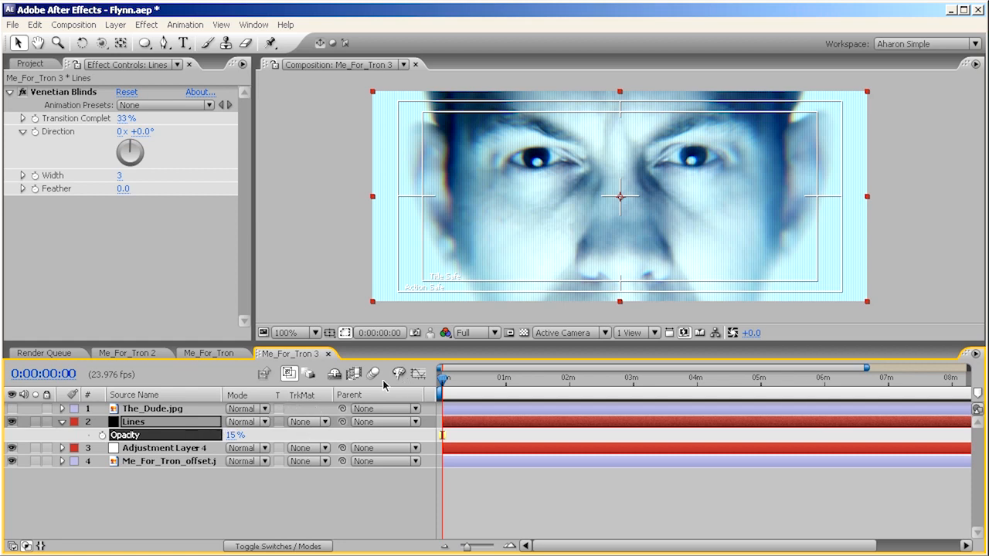
click(10, 408)
key(period)
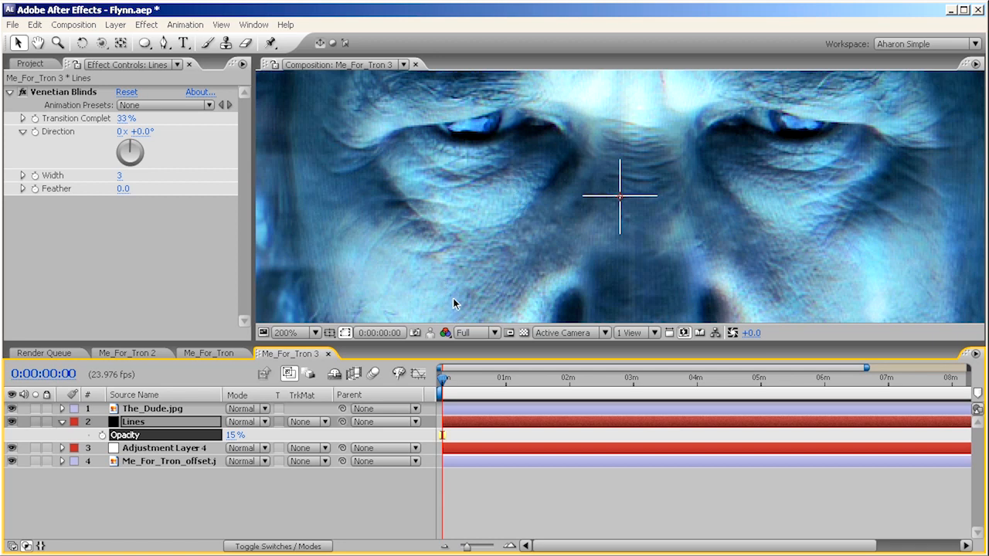
scroll(483, 243, down, 1)
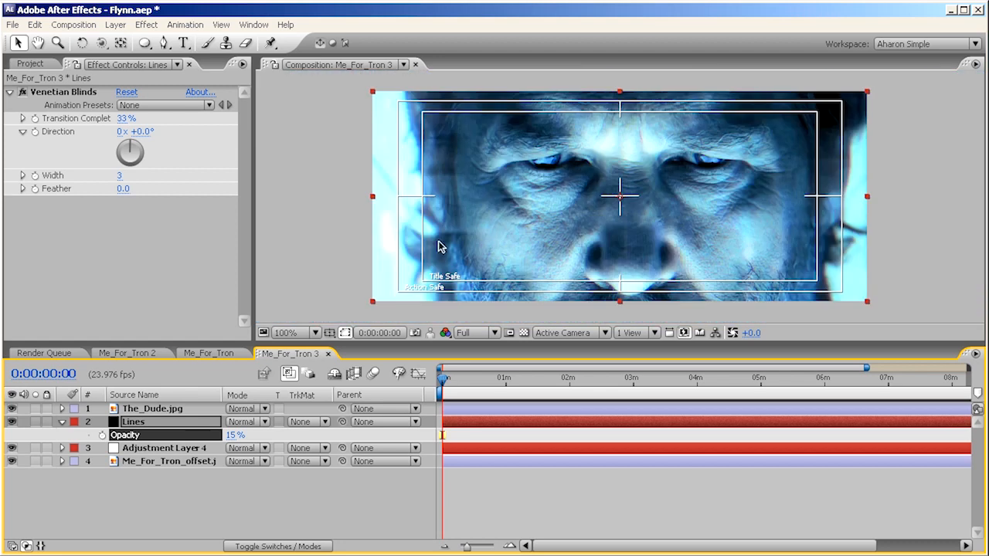
click(11, 408)
Apply the Displacement Map effect to the Lines layer, using Me_For_Tron_offset.jpg as the displacement map layer
click(133, 422)
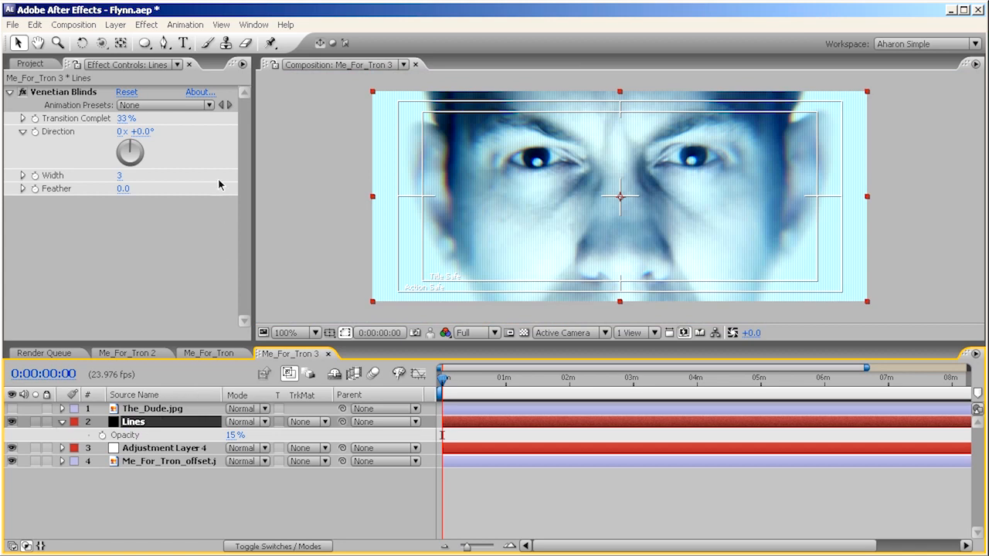
click(146, 25)
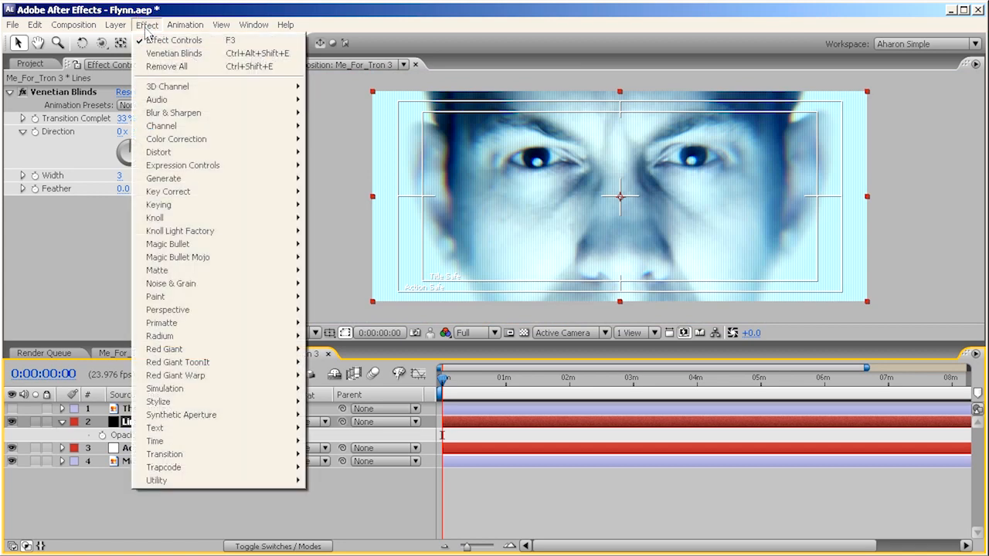
mouse_move(173, 153)
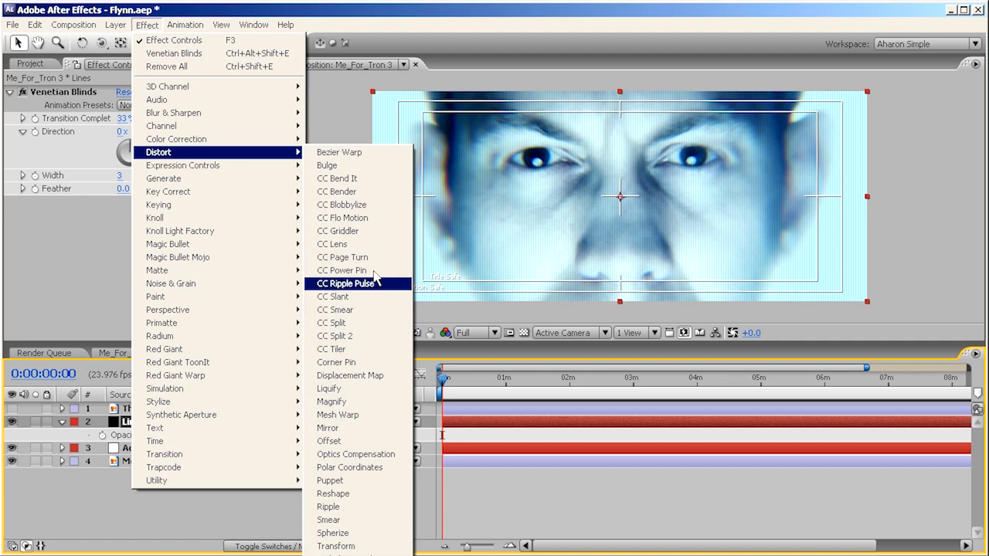
click(349, 376)
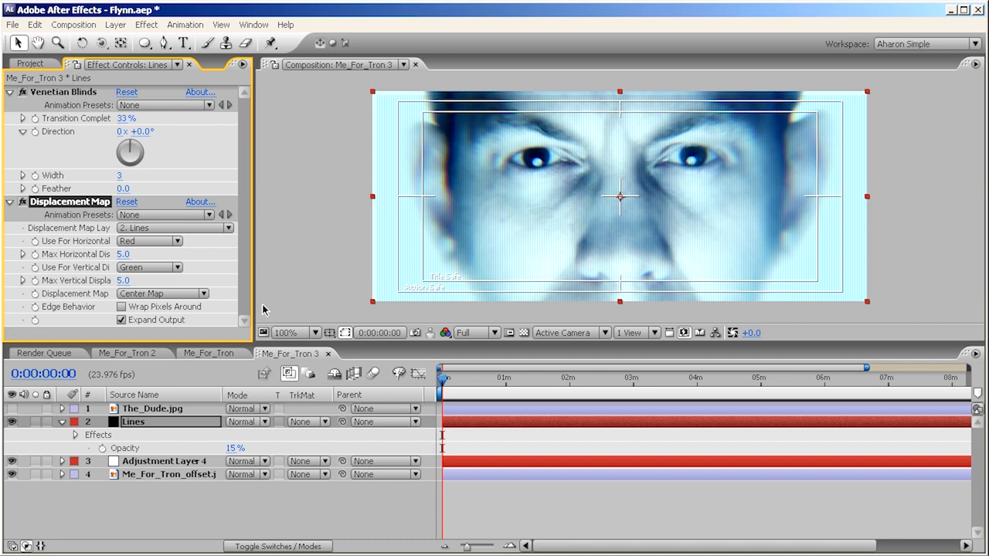
click(167, 227)
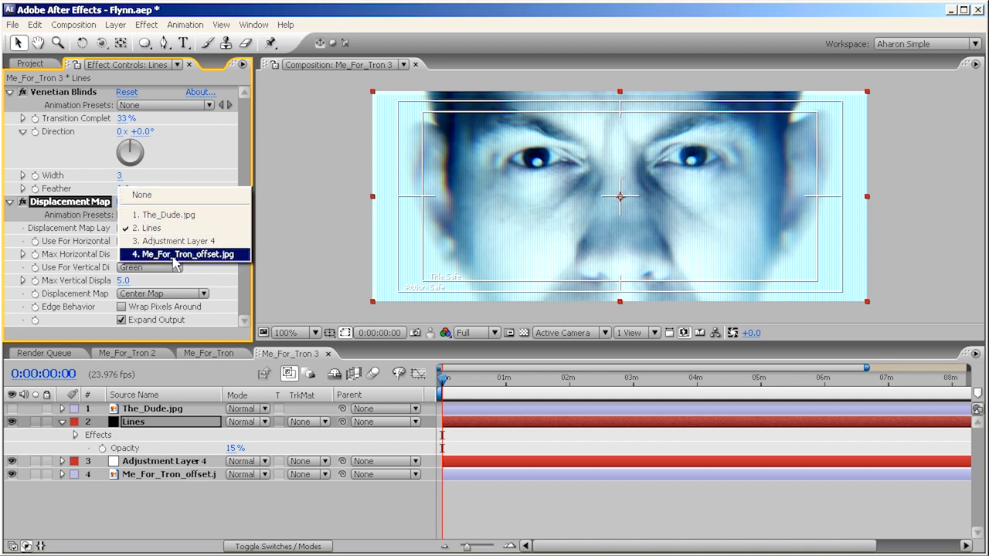
click(174, 259)
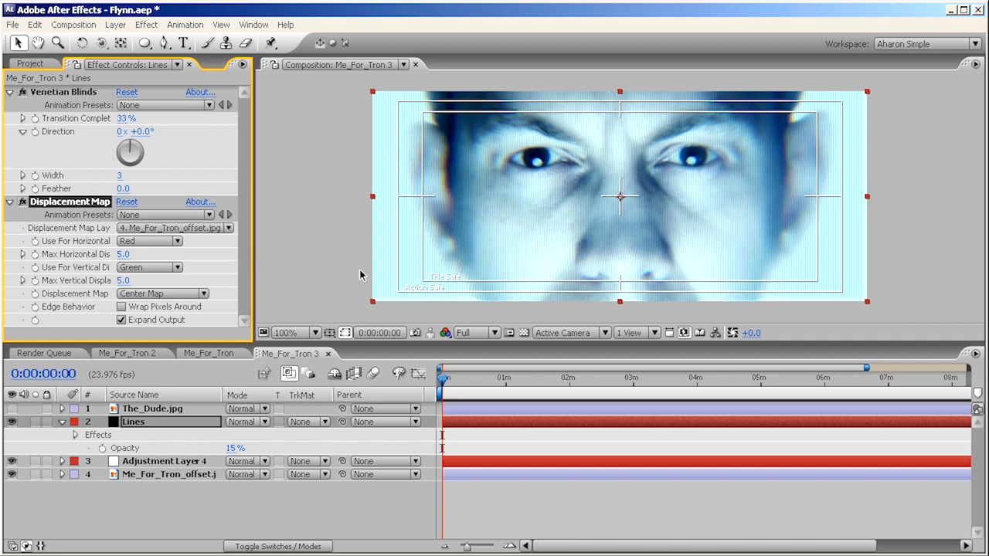
Set the Lines layer's Displacement Map to use Luminance for horizontal displacement
key(period)
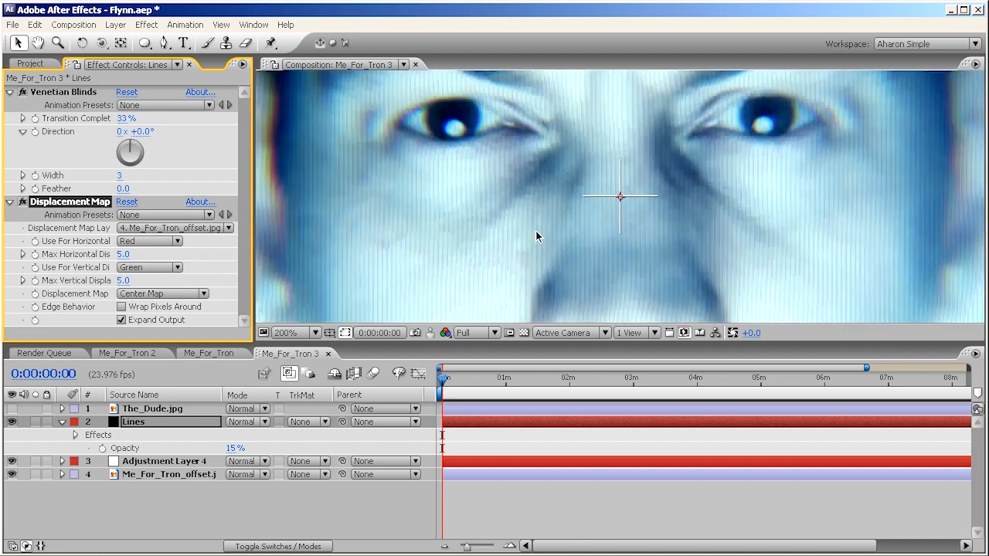
key(comma)
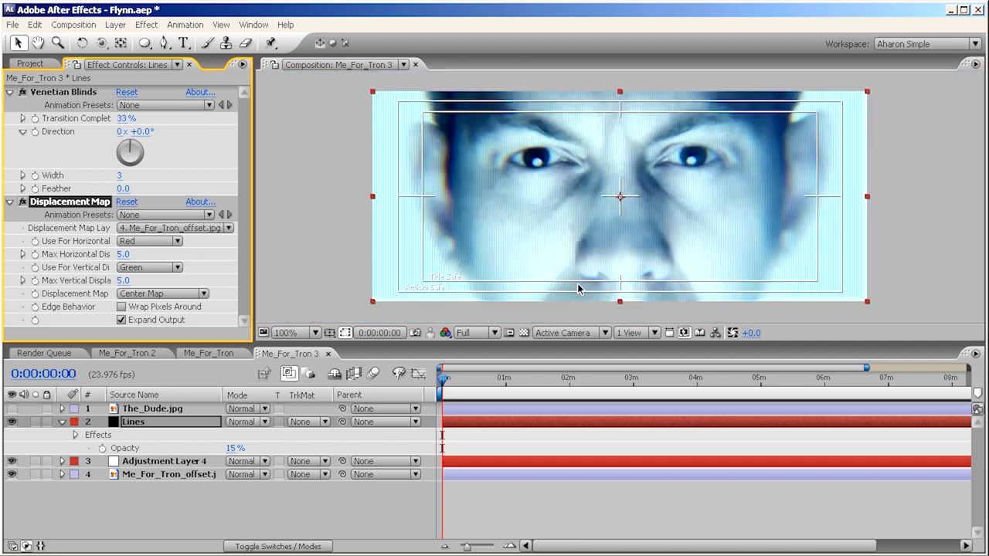
click(157, 242)
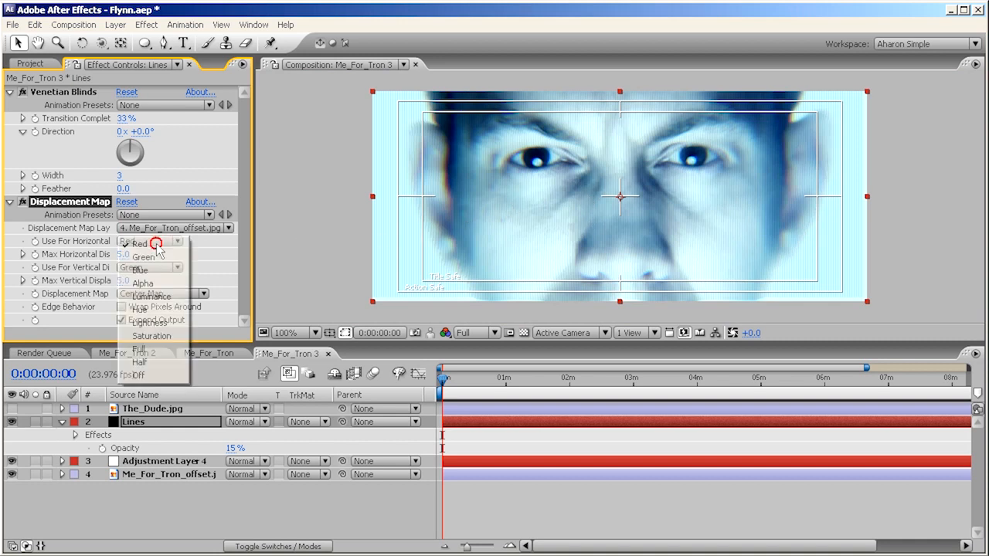
click(150, 296)
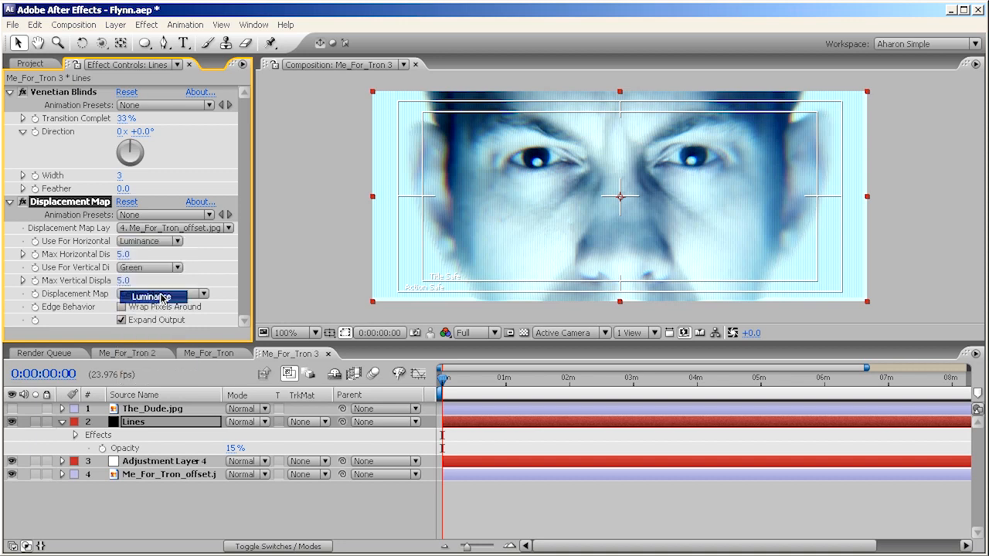
Set the Lines layer's maximum horizontal displacement to 7 and inspect the bent lines around the nose at 200% magnification
click(123, 254)
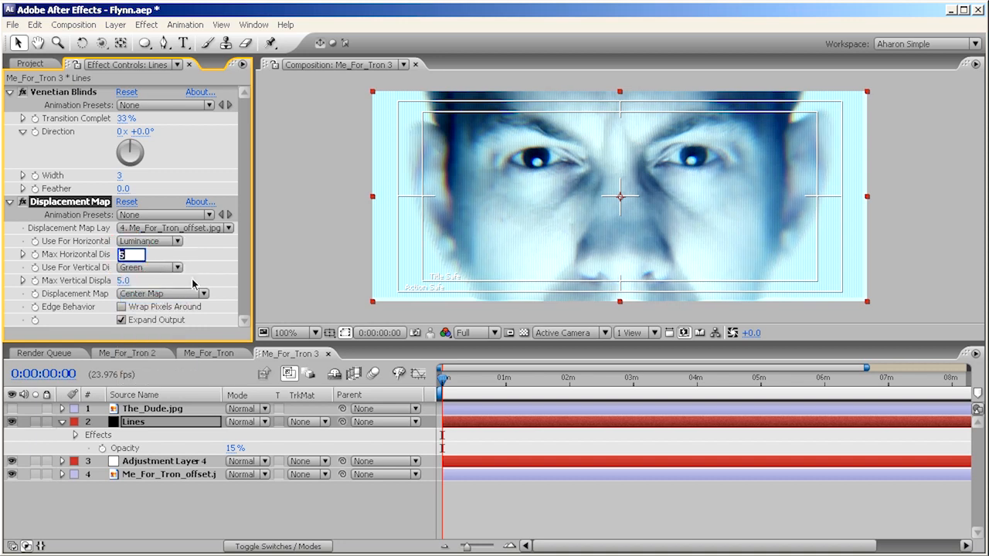
text(7)
key(Return)
key(period)
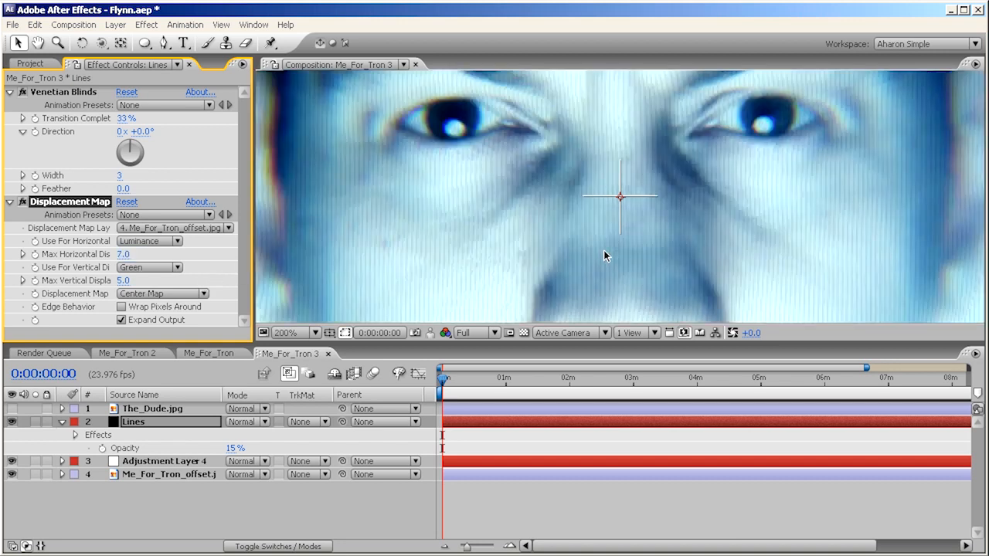
drag(532, 253, 525, 159)
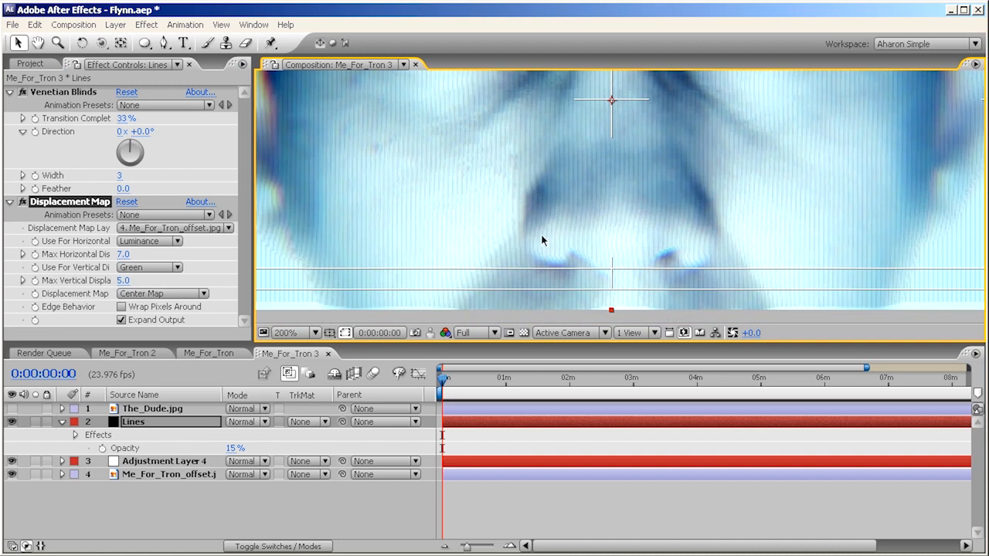
key(comma)
drag(546, 148, 543, 205)
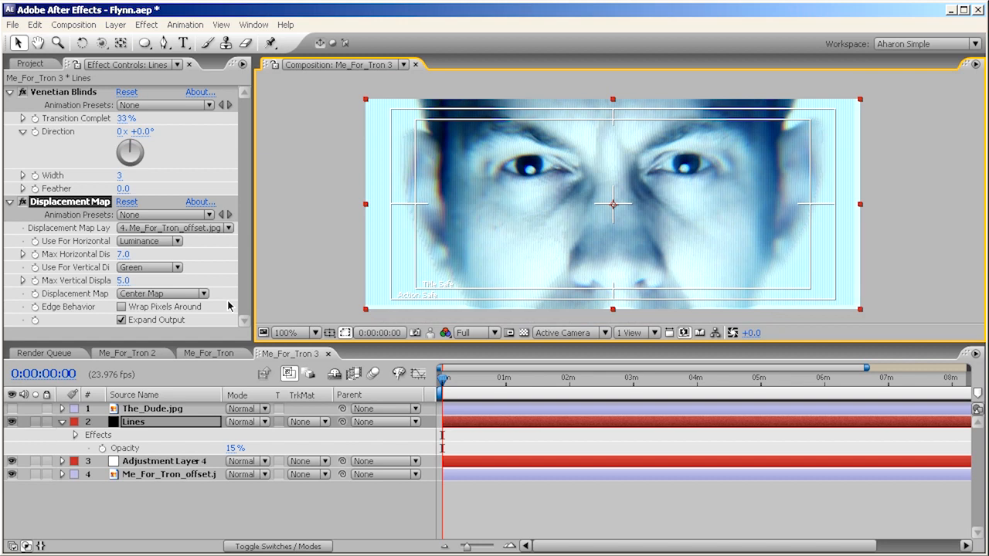
Set the maximum vertical displacement to 0 and enable Wrap Pixels Around in the Lines layer's Displacement Map
click(123, 281)
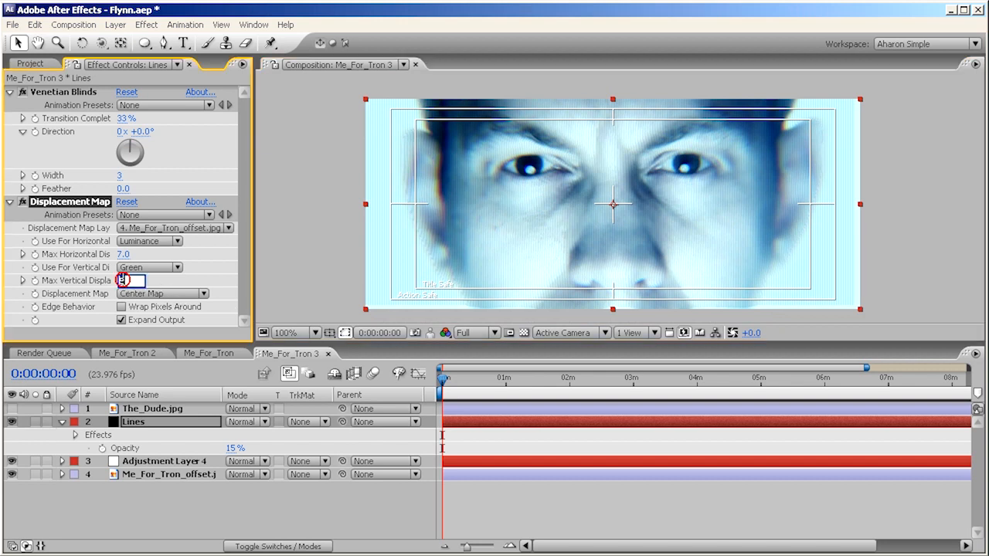
text(0)
key(Return)
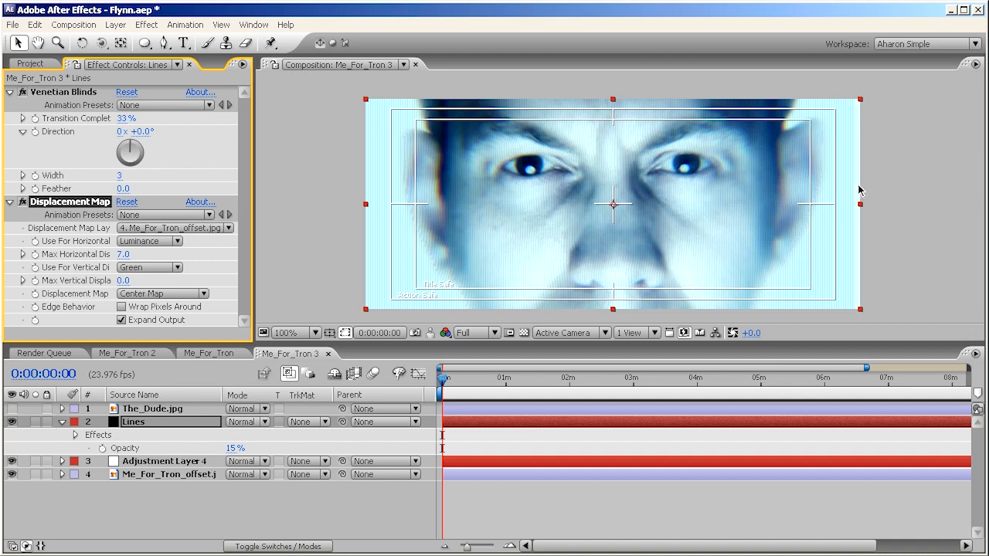
click(122, 307)
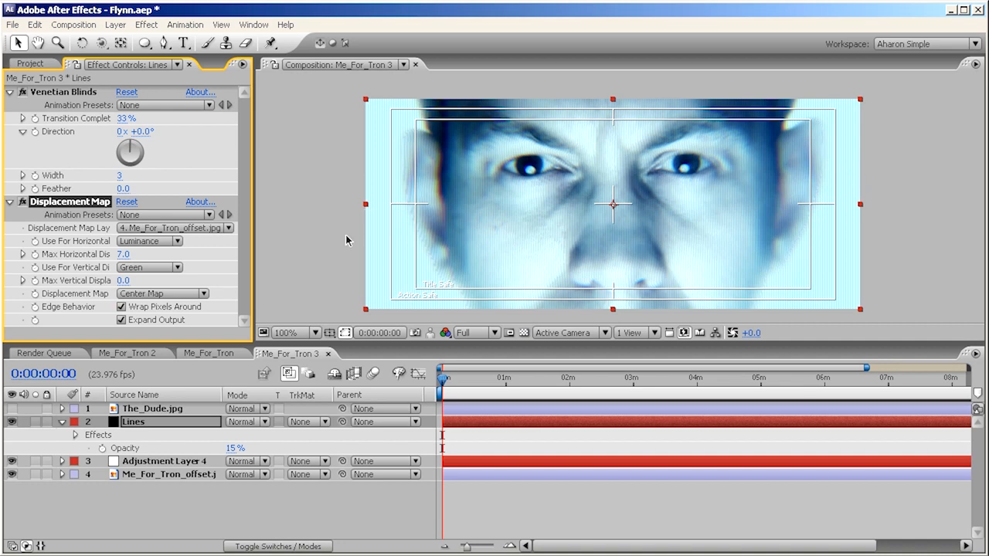
key(period)
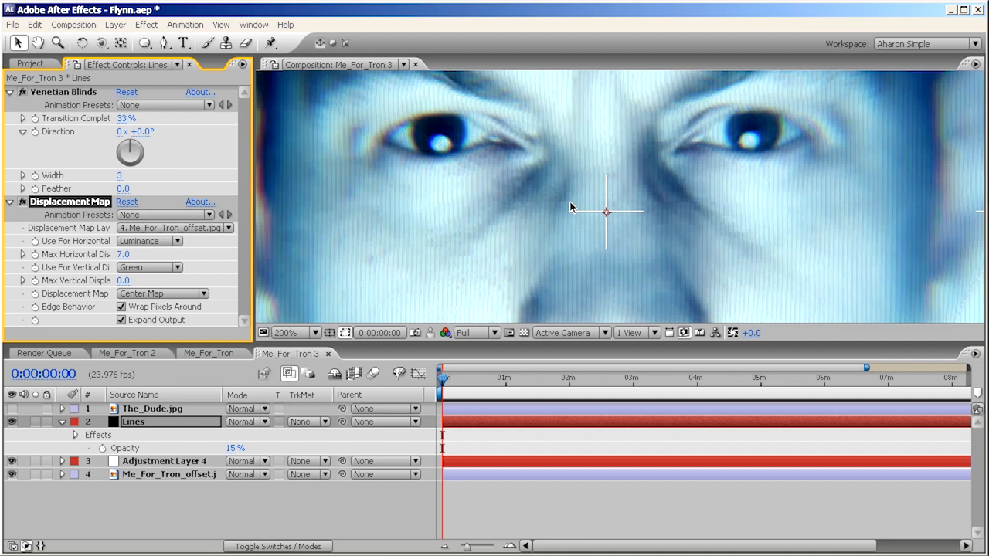
key(comma)
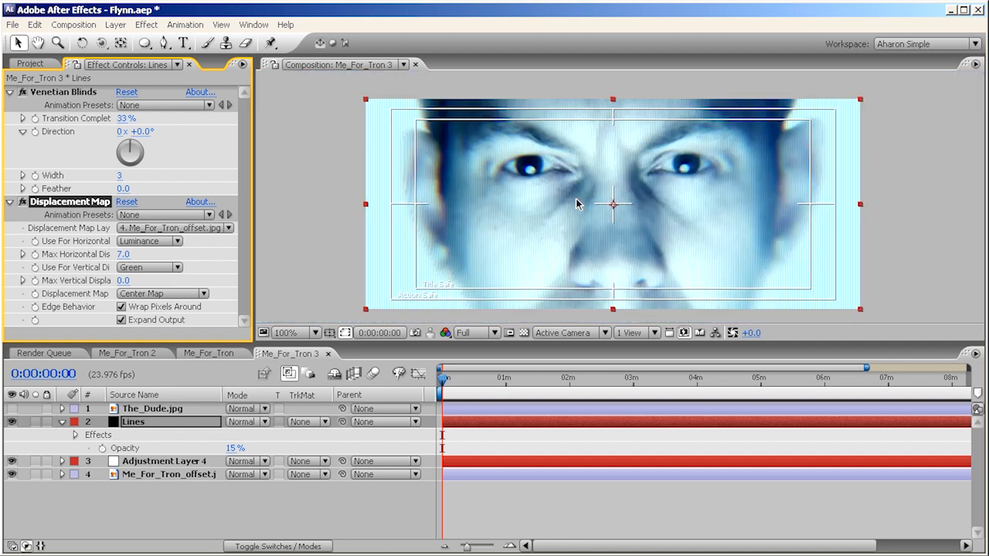
Try a maximum horizontal displacement of 10 on the Lines layer, and restore it to 7
click(124, 254)
text(10)
key(Return)
click(126, 255)
text(7)
key(Return)
Move the Lines layer below Adjustment Layer 4 and briefly show The_Dude.jpg for comparison
drag(130, 423, 135, 471)
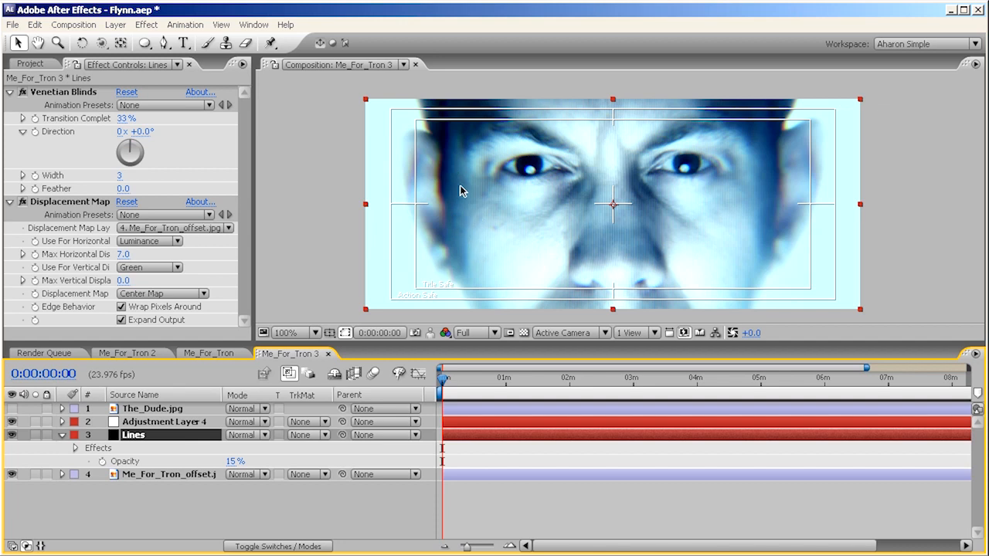
click(11, 408)
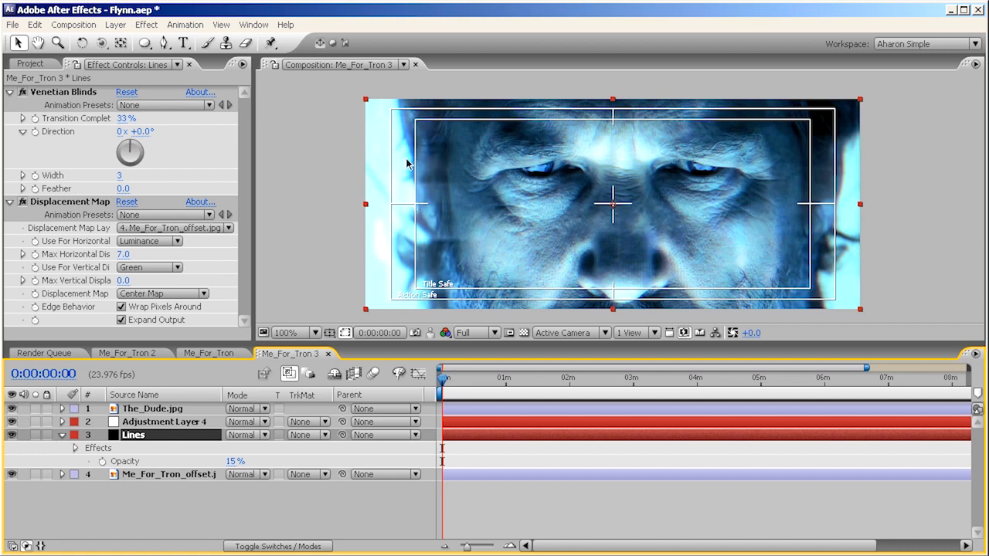
click(12, 409)
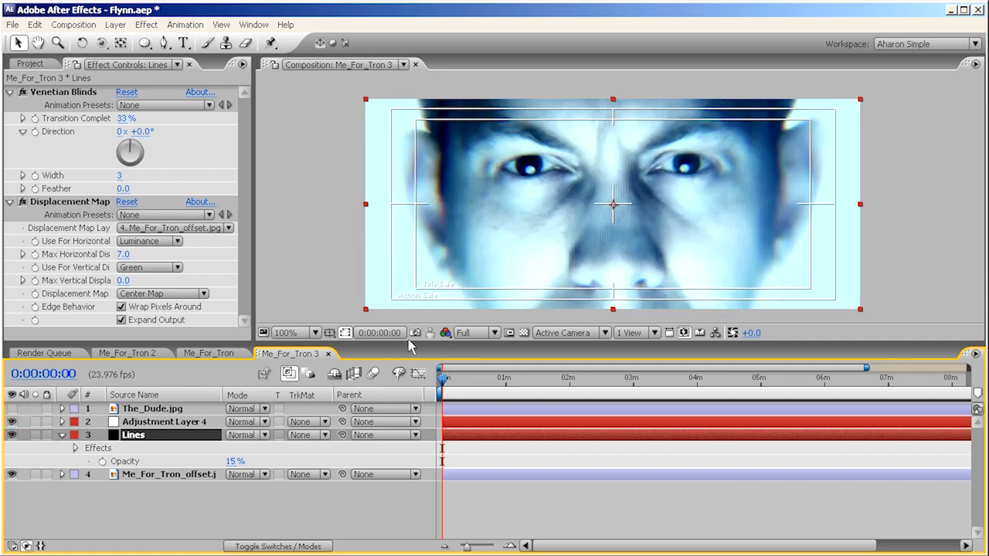
Apply the Unsharp Mask effect to the Me_For_Tron_offset.jpg layer with an amount of 200
click(144, 476)
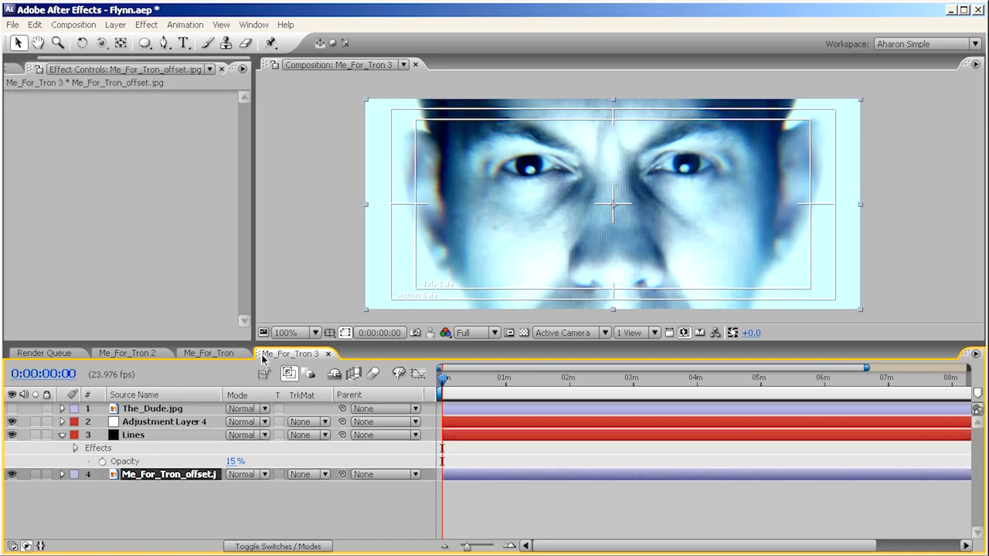
click(146, 25)
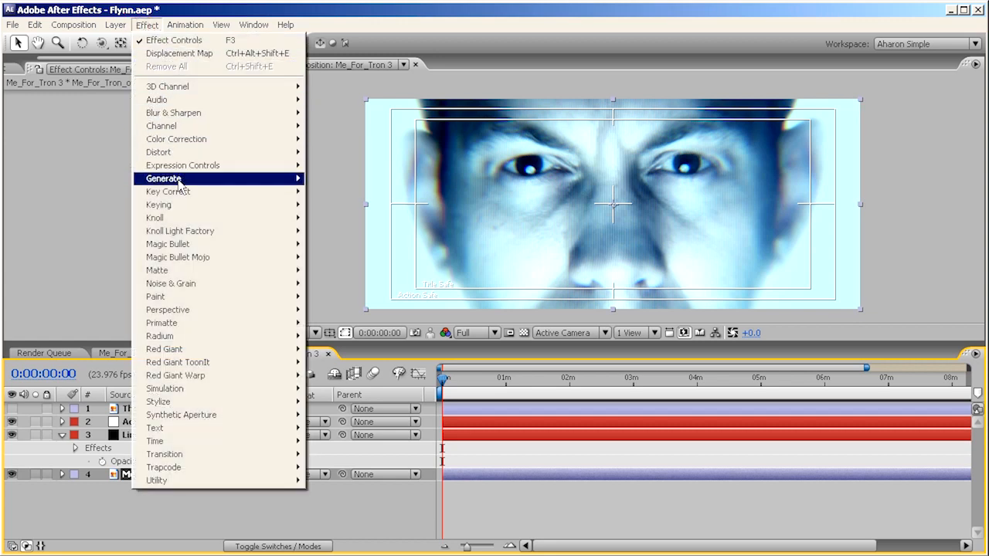
mouse_move(216, 118)
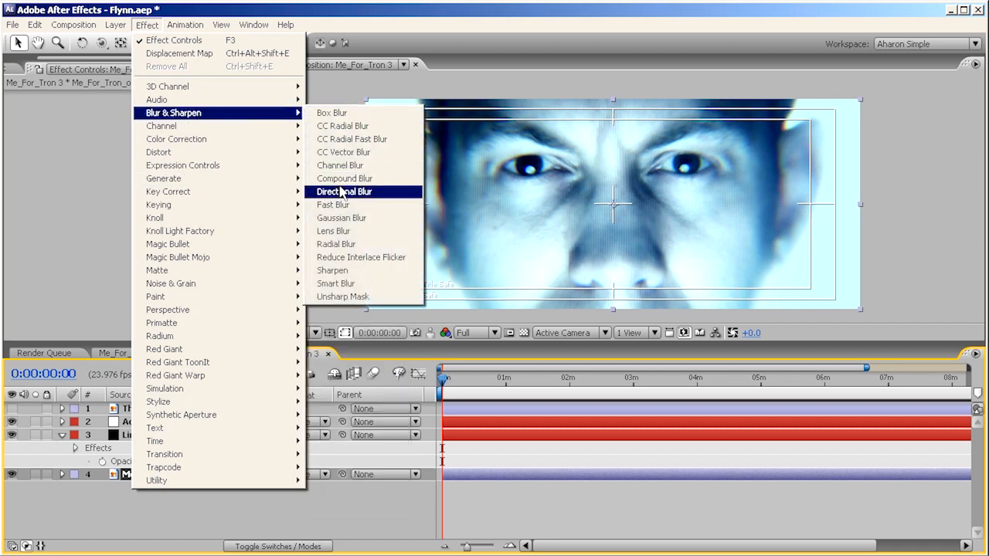
click(342, 297)
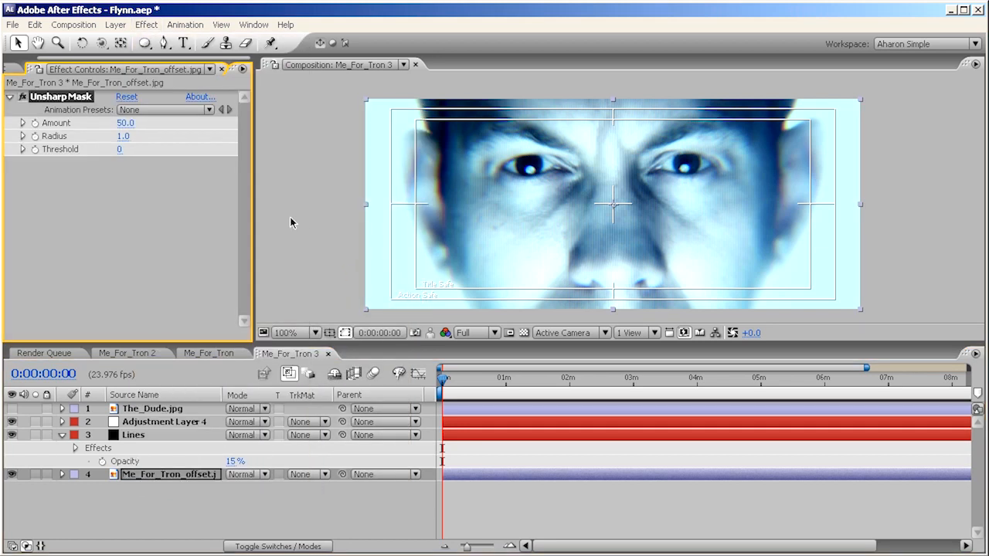
click(125, 123)
text(200)
key(Return)
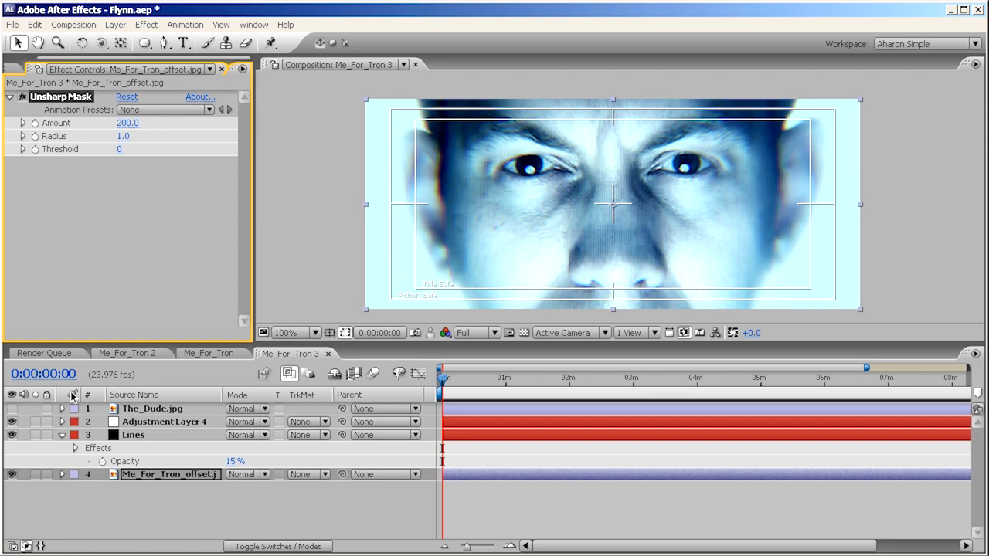
Toggle the visibility of The_Dude.jpg to compare the reference with the sharpened face
click(11, 408)
click(11, 408)
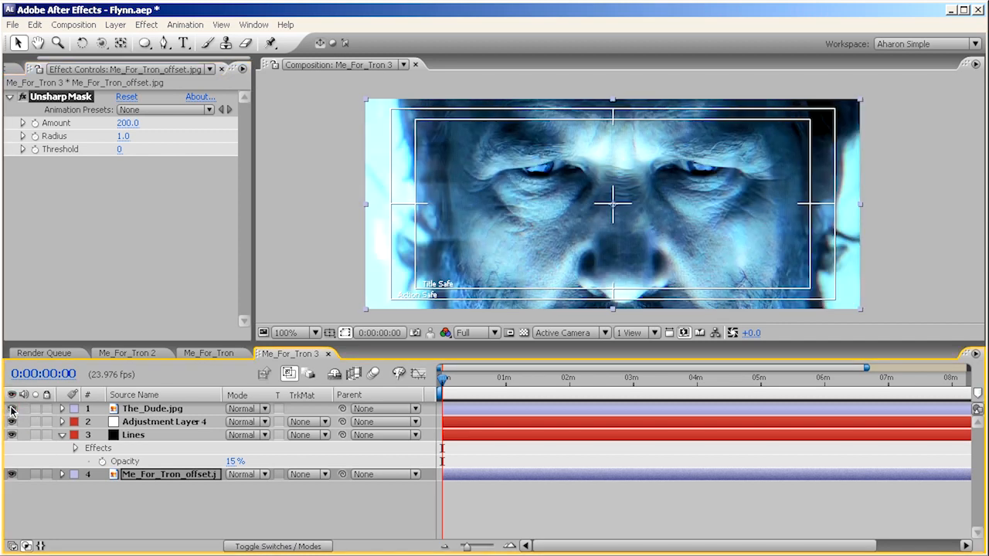
click(11, 408)
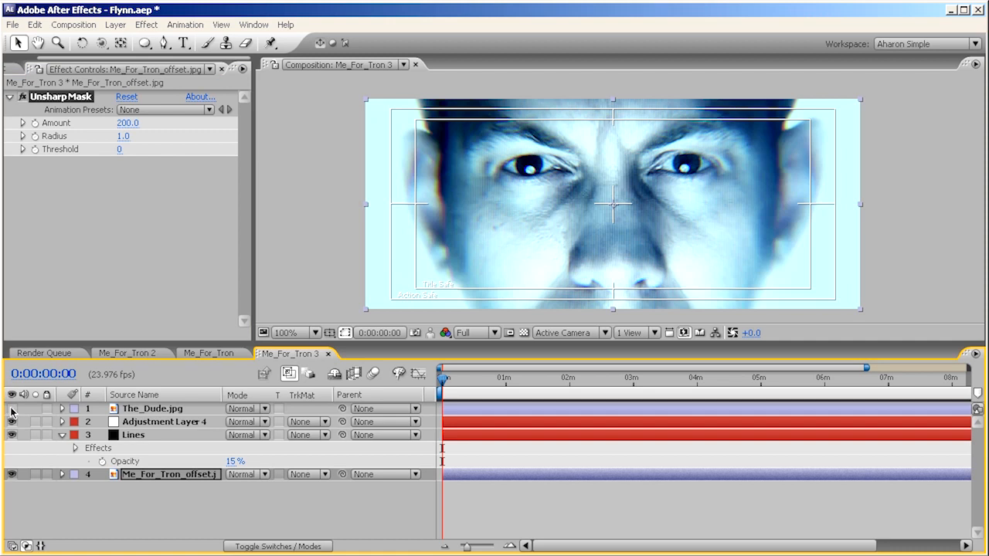
click(12, 409)
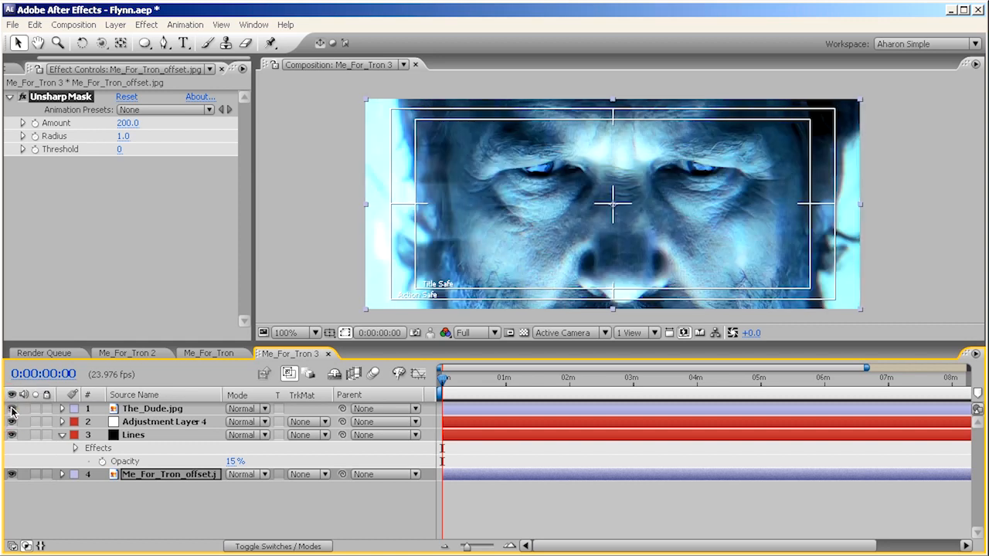
click(12, 409)
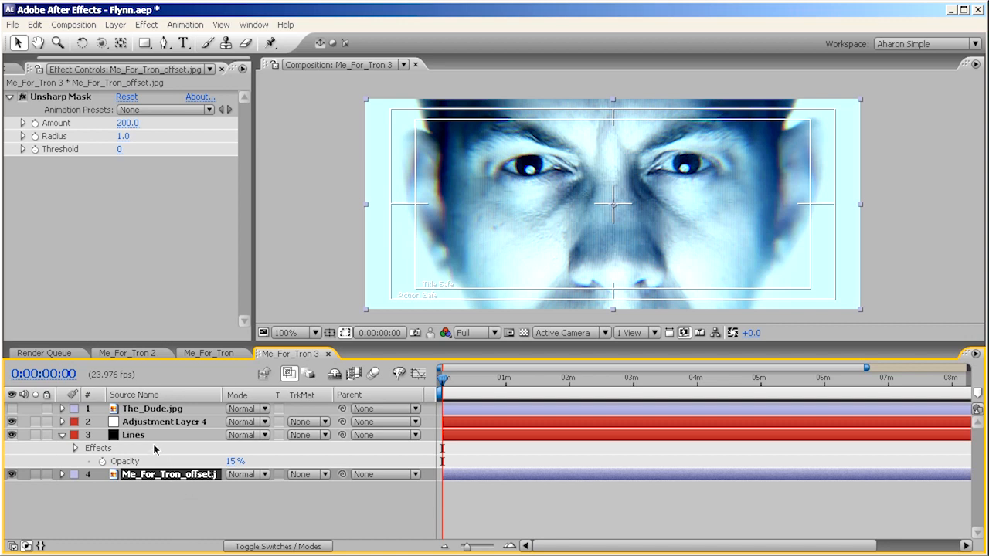
Shift the Warm/Cool color in Adjustment Layer 4's look slightly further toward cyan, and redo that change after comparing
click(140, 425)
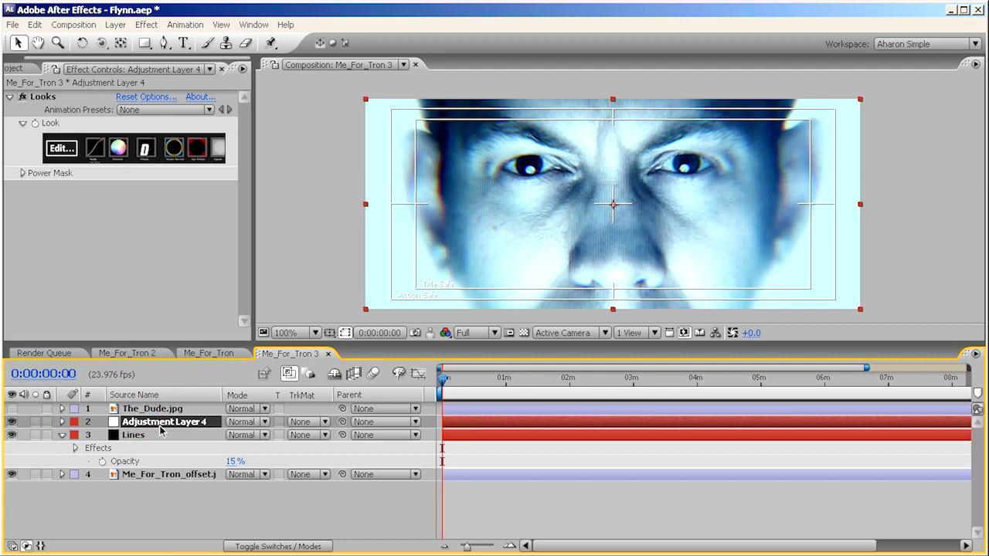
click(64, 150)
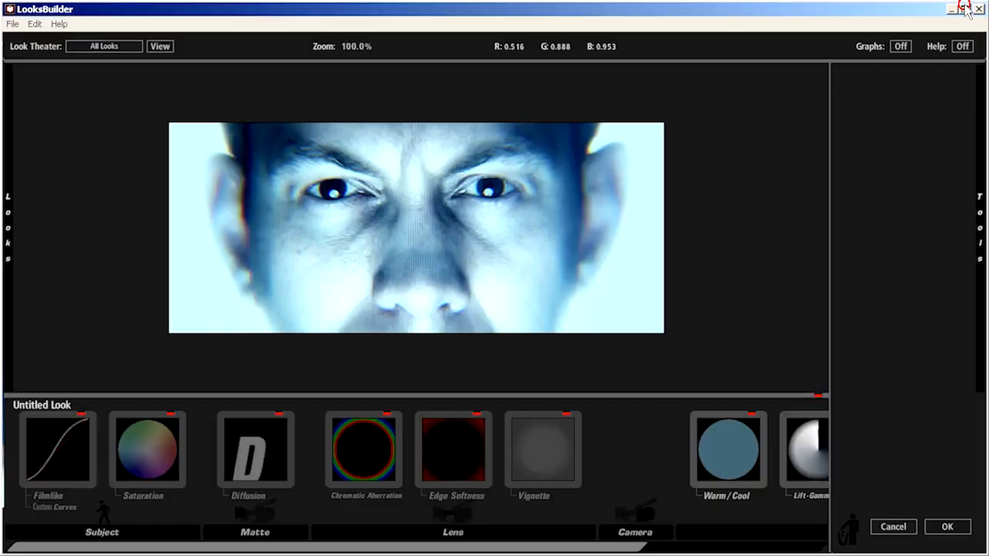
click(966, 6)
click(721, 438)
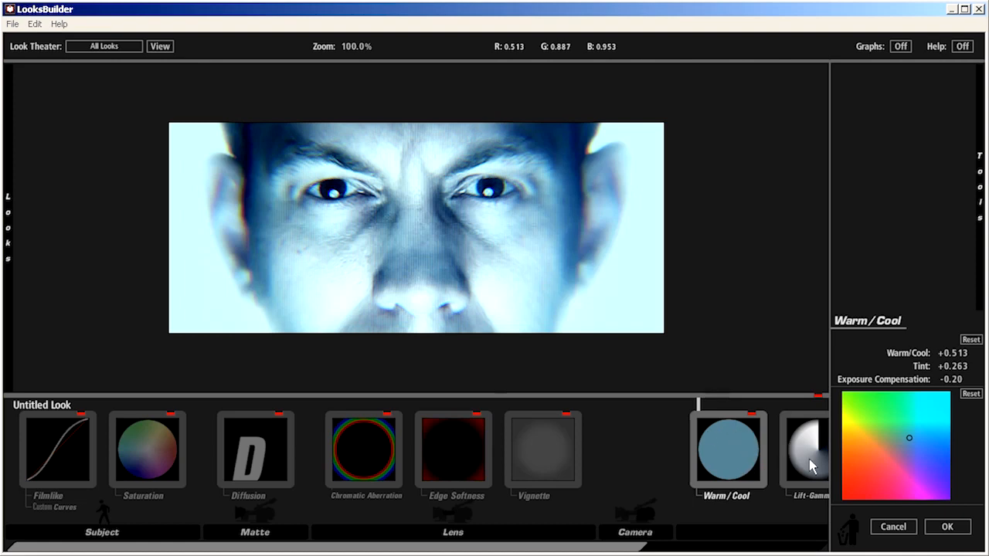
drag(910, 439, 912, 437)
click(943, 528)
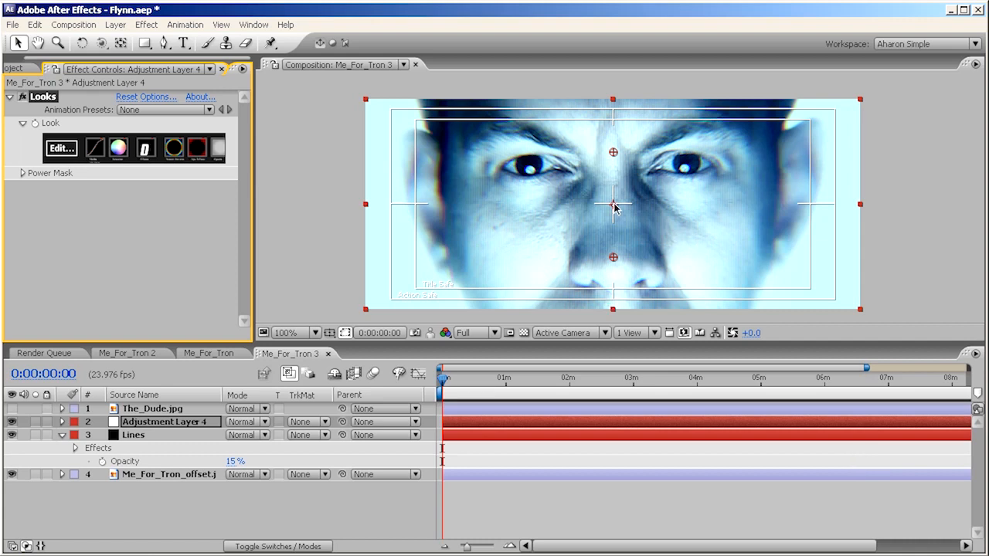
click(35, 24)
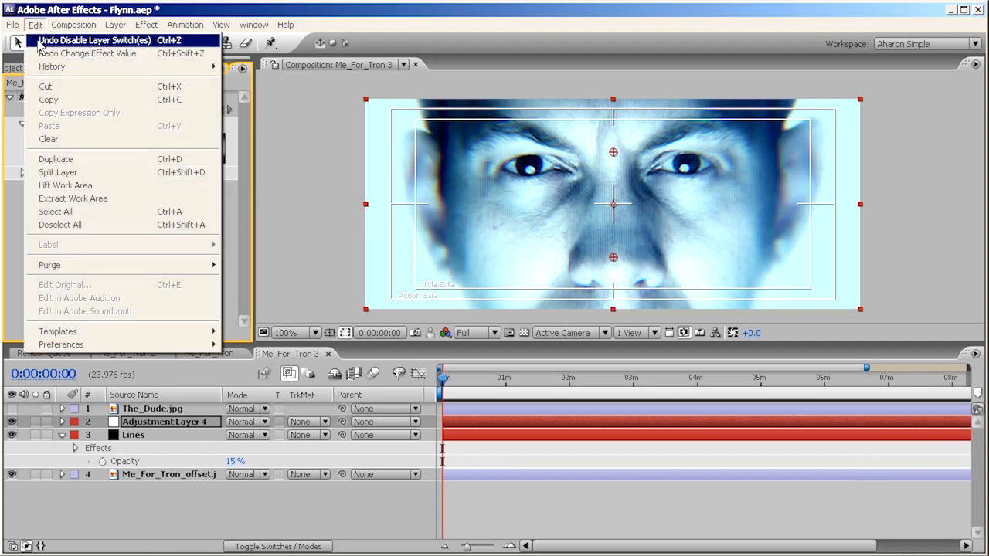
click(43, 53)
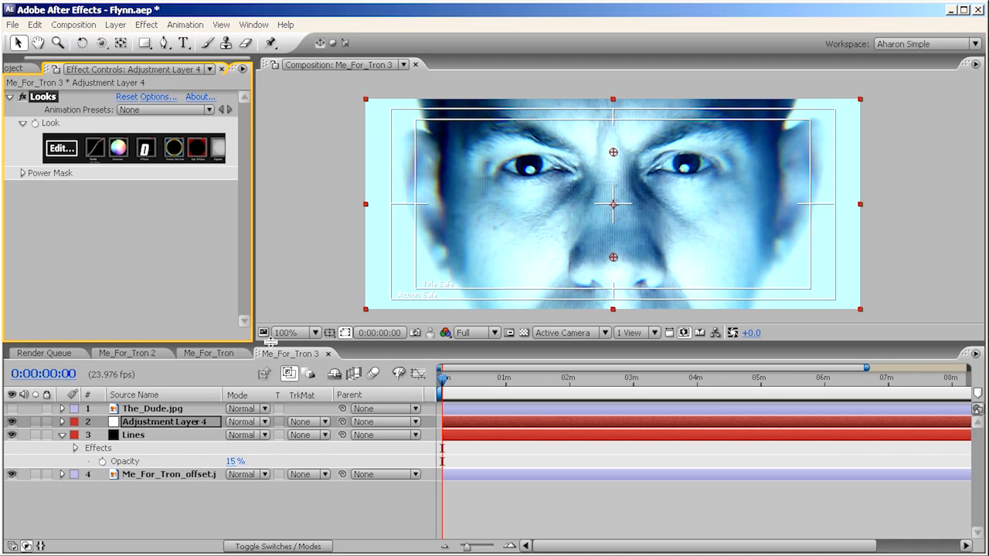